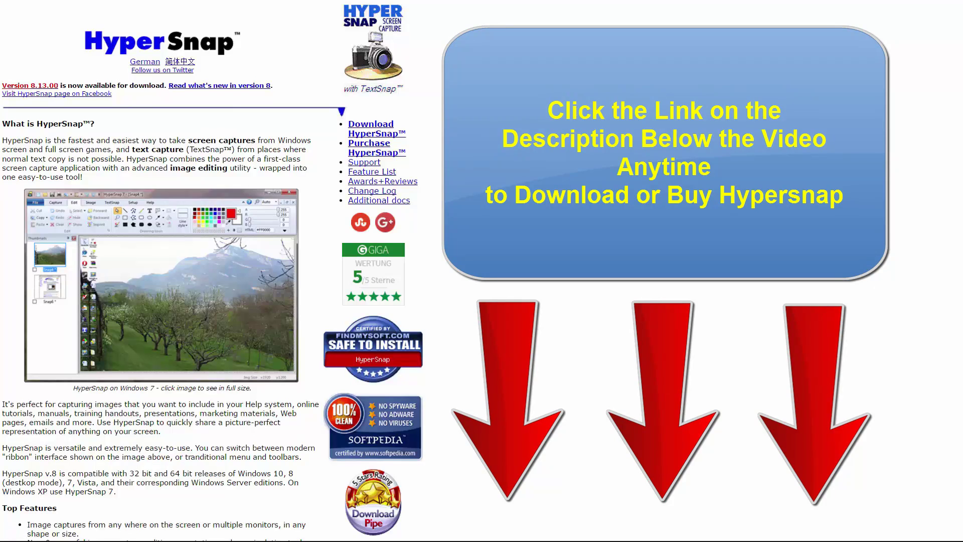
# Scroll the HyperSnap web page down until the Top Features list is visible
pyautogui.scroll(-9, 213, 271)
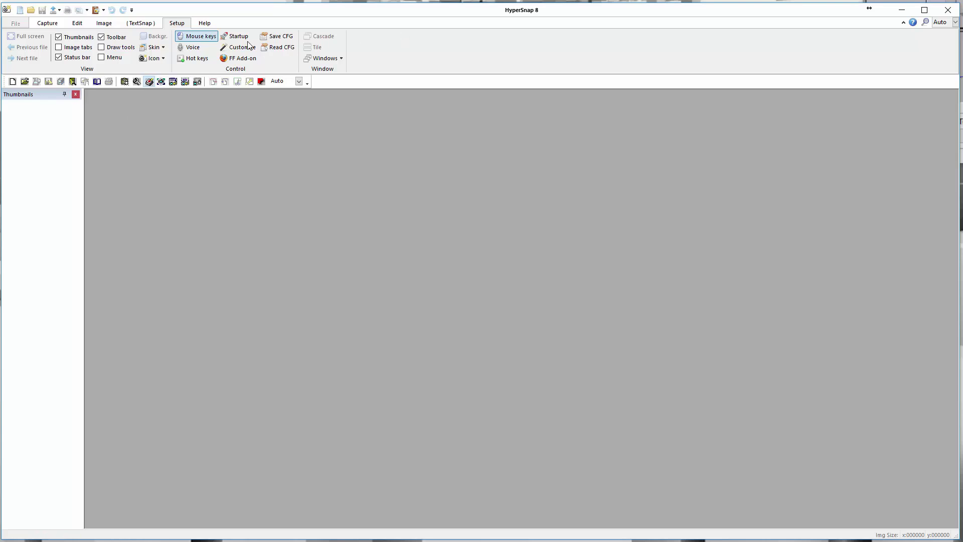
# Browse the Capture, Edit, Image and TextSnap tools, dismiss the TextSnap notice, and return to Capture
pyautogui.click(40, 28)
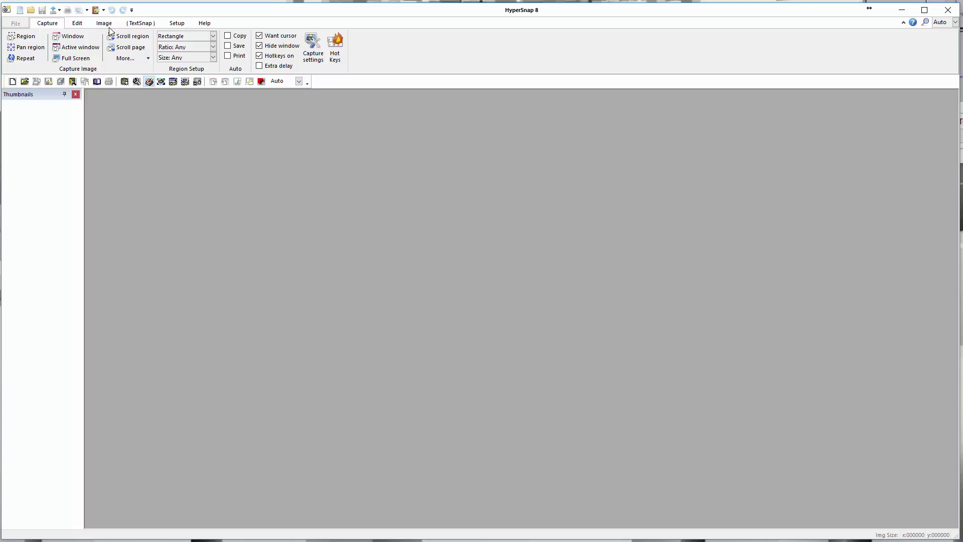
pyautogui.click(77, 25)
pyautogui.click(105, 25)
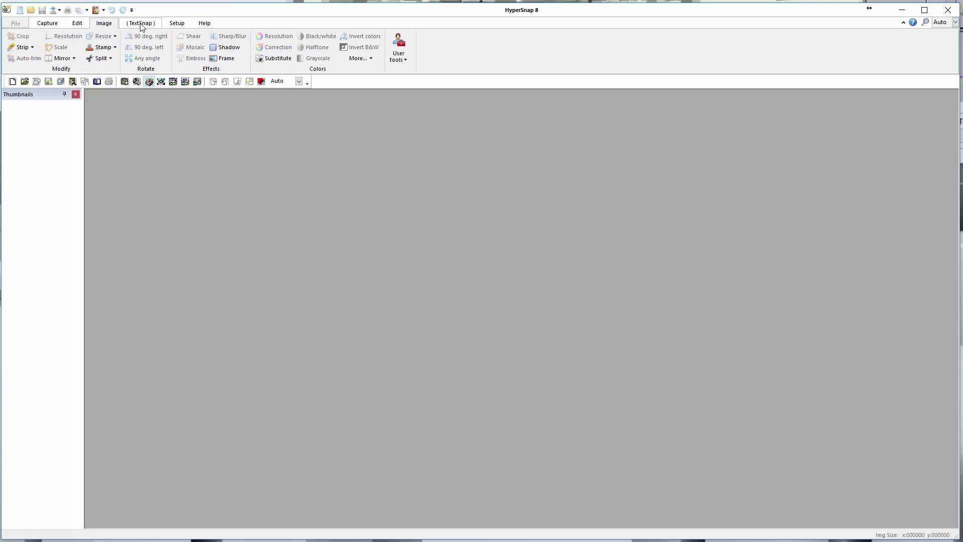
pyautogui.click(141, 24)
pyautogui.click(573, 344)
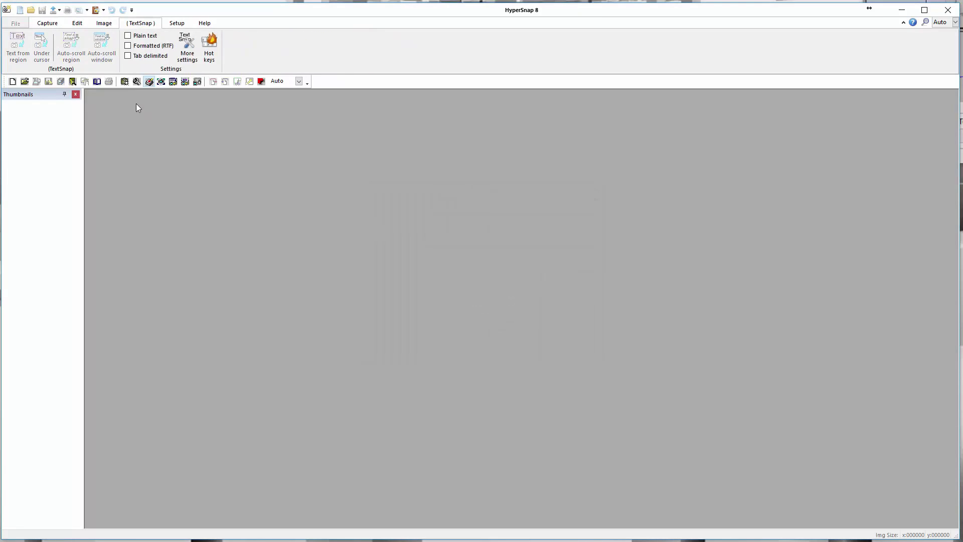
pyautogui.click(54, 27)
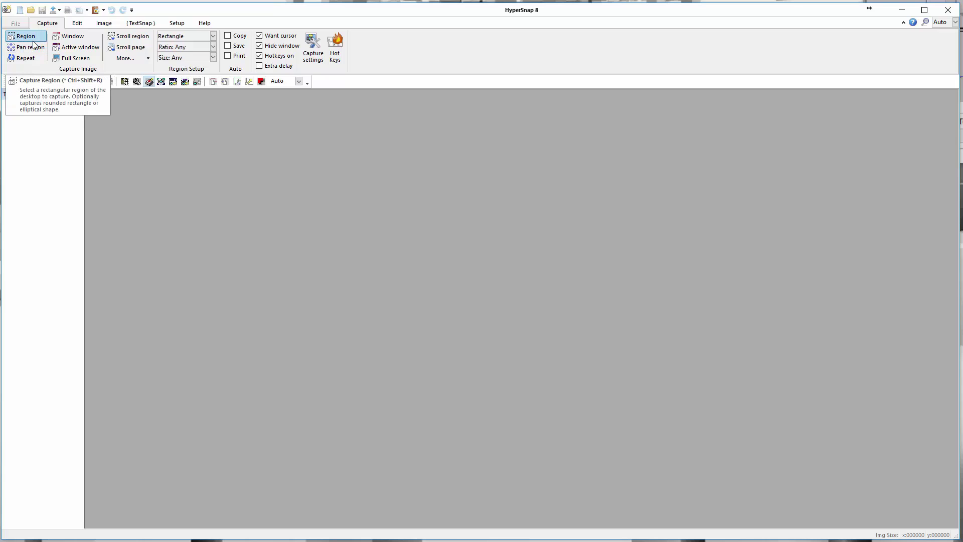
# Switch to Audacity and capture a rectangular region around its waveform as Snap1
pyautogui.hotkey('alt', 'Tab')
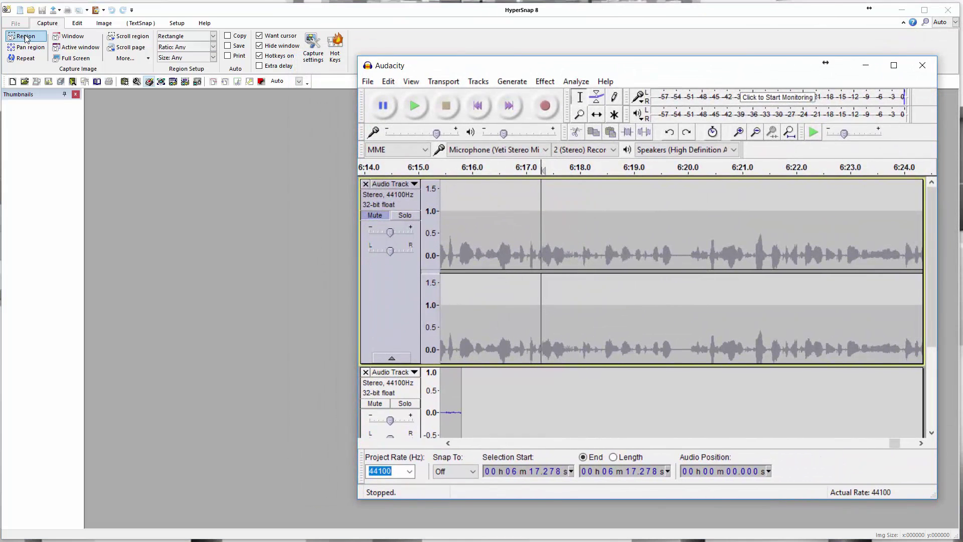
pyautogui.click(28, 37)
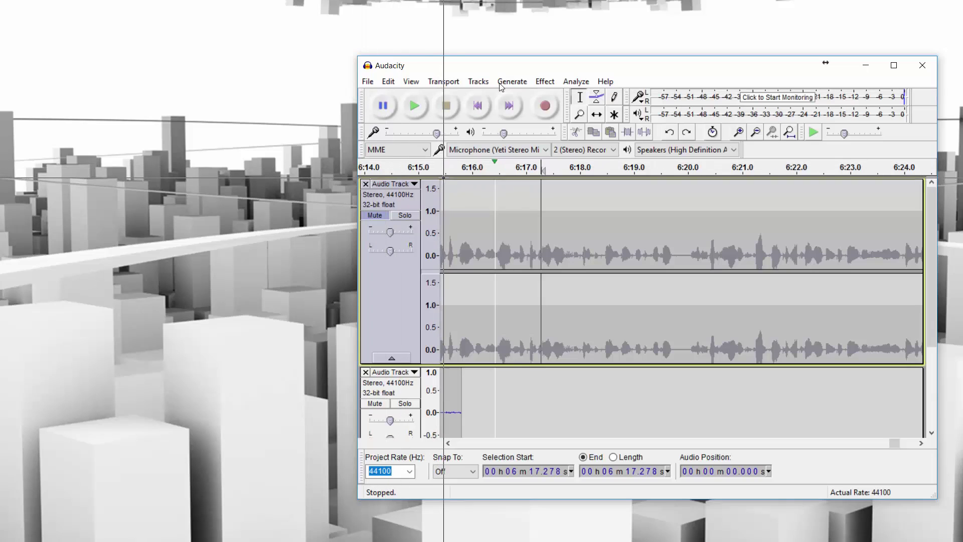
pyautogui.moveTo(443, 178); pyautogui.dragTo(743, 268)
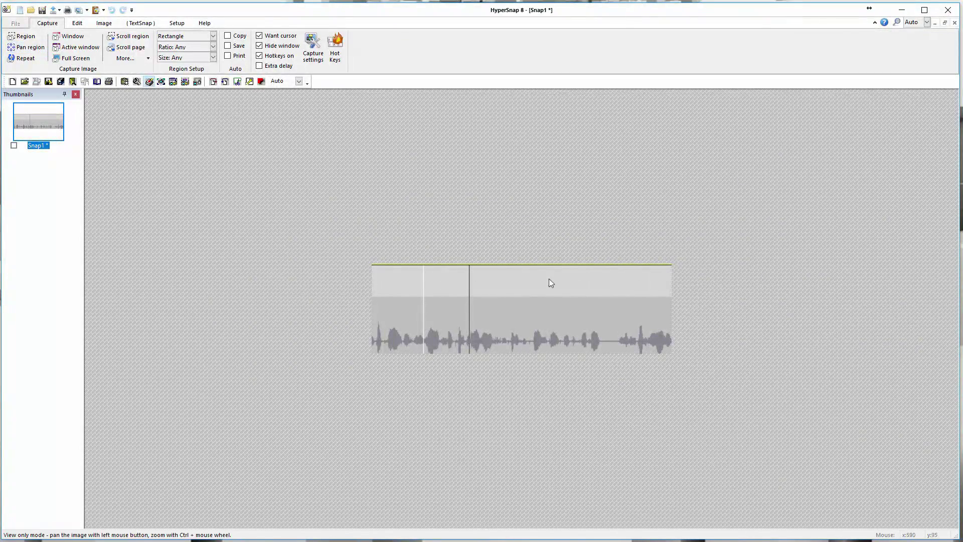
# Capture Audacity's toolbars and timeline with Pan region as Snap2, then try Repeat and Window capture
pyautogui.click(30, 47)
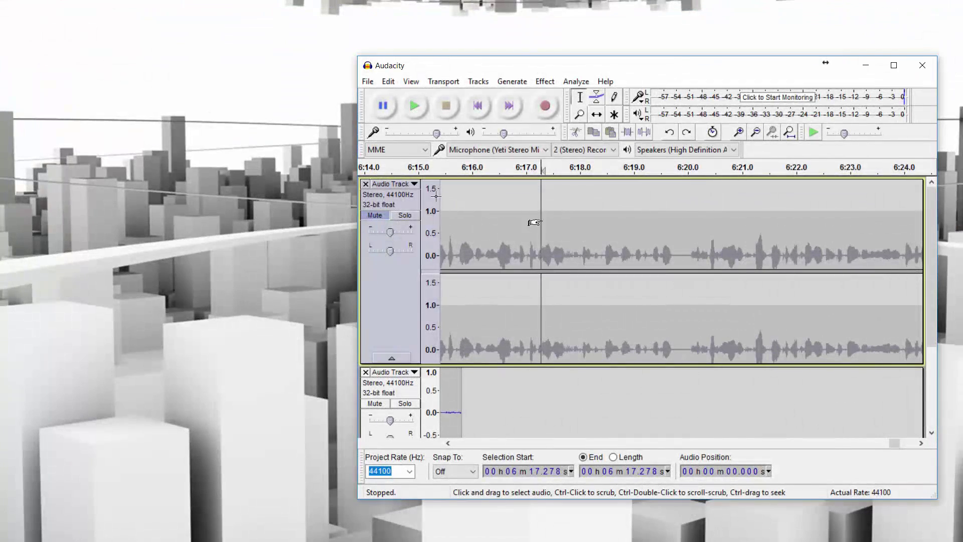
pyautogui.click(355, 85)
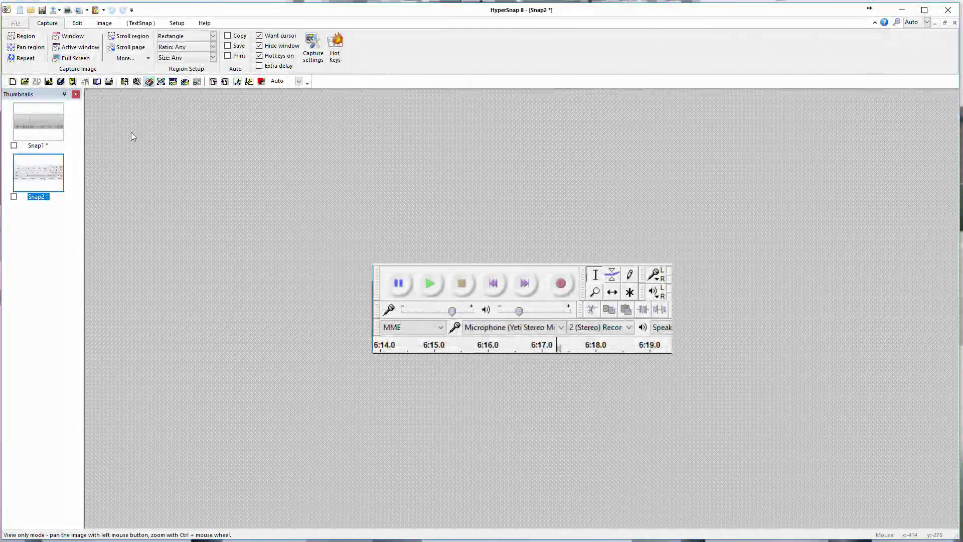
pyautogui.click(19, 57)
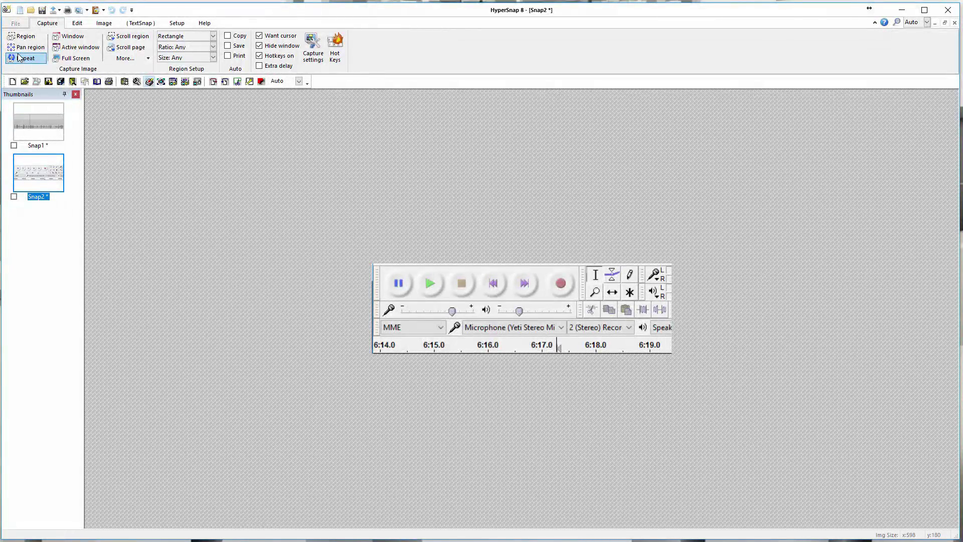
pyautogui.click(55, 41)
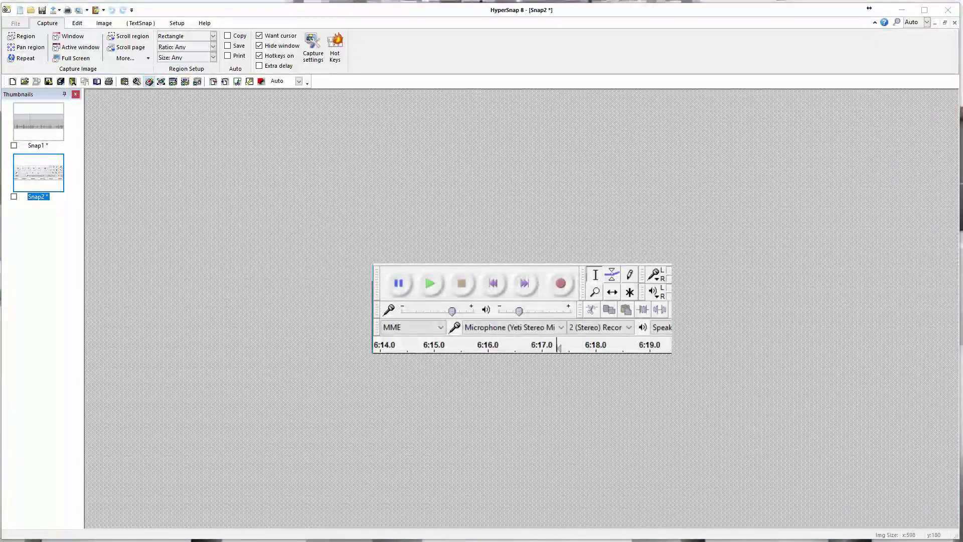
# Capture the browser's new-tab window with the island photo as Snap3 using Window capture
pyautogui.hotkey('alt', 'Tab')
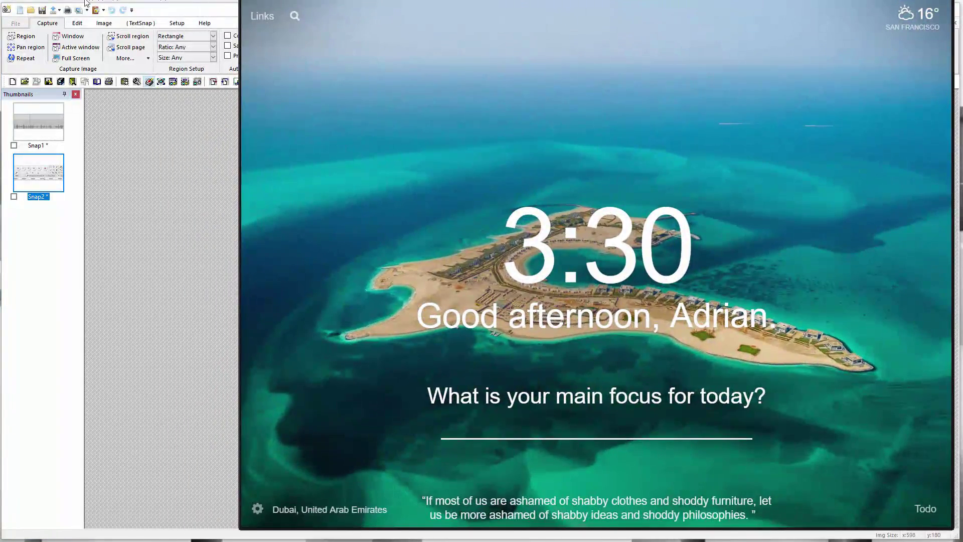
pyautogui.click(70, 37)
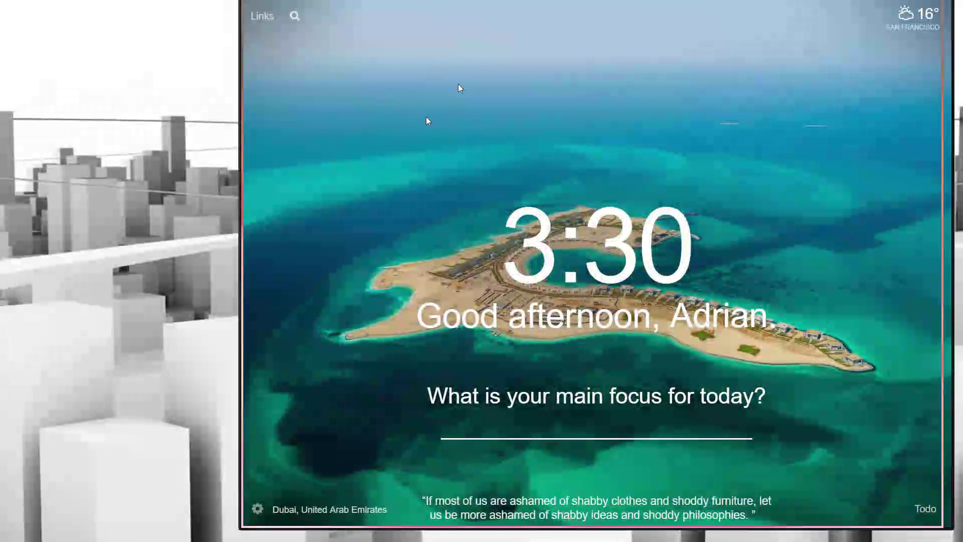
pyautogui.click(459, 88)
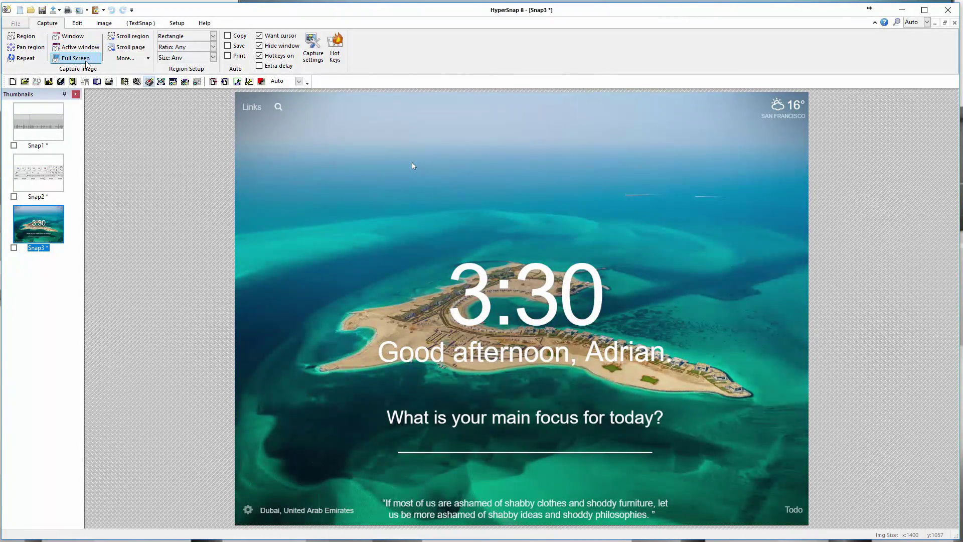
# Take a full-screen capture of the desktop as Snap4
pyautogui.click(87, 63)
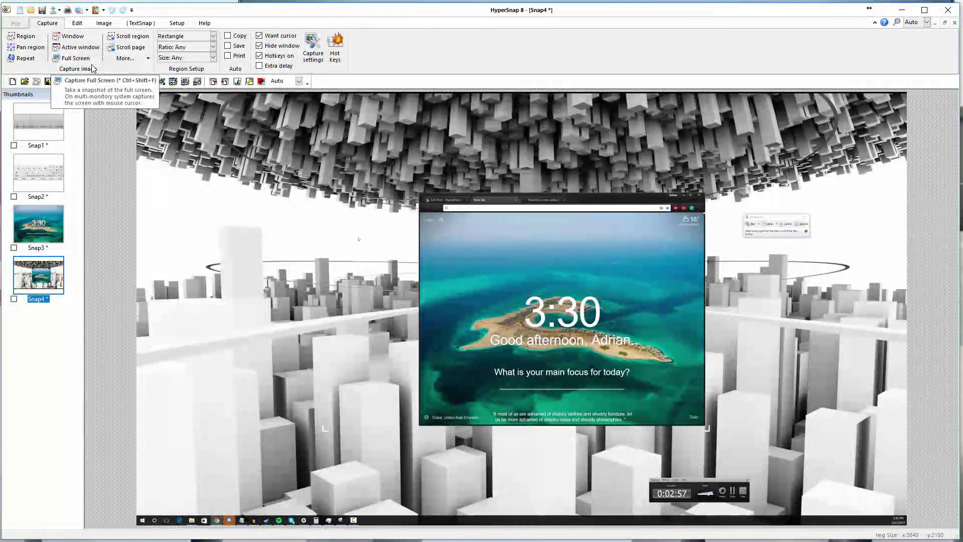
# Scroll-capture the full HyperSnap web page into Snap10, 1400 by 2471 pixels
pyautogui.click(139, 51)
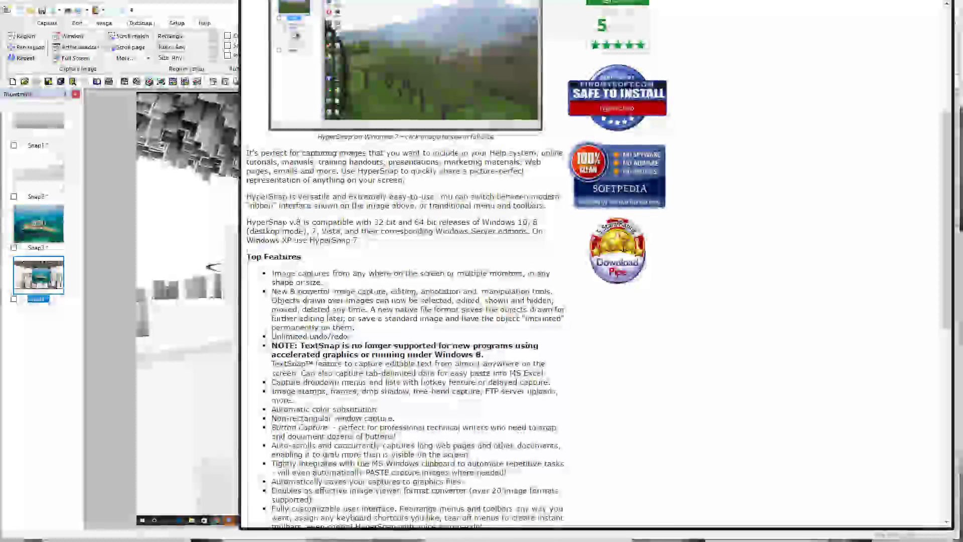
pyautogui.click(759, 215)
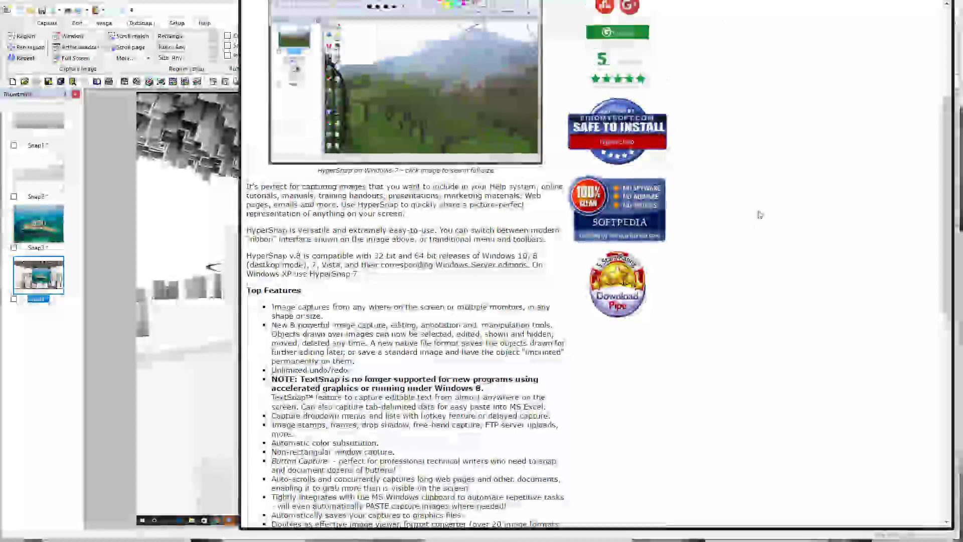
pyautogui.scroll(4, 582, 243)
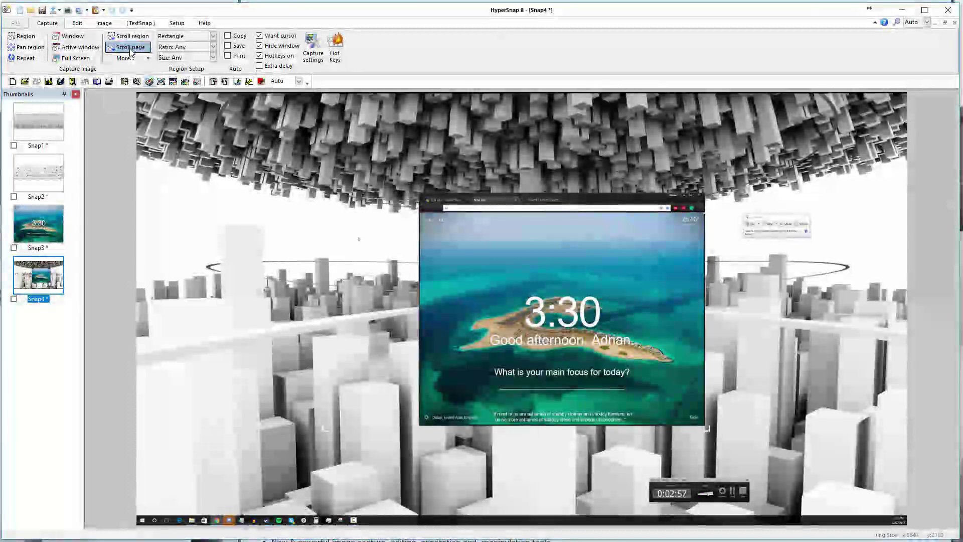
pyautogui.click(130, 47)
pyautogui.click(795, 54)
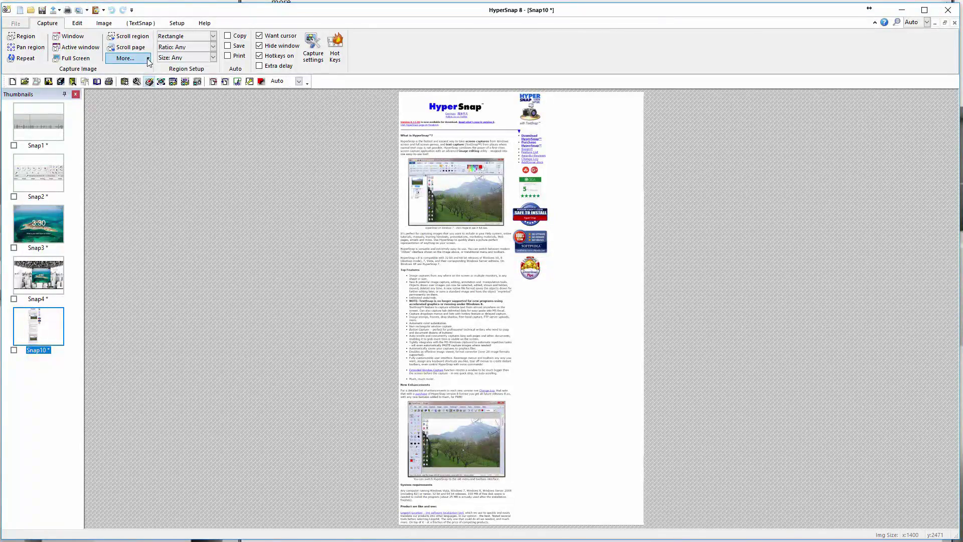
# Use Free hand capture to cut out the Download Pipe 5-star badge as Snap11
pyautogui.click(148, 59)
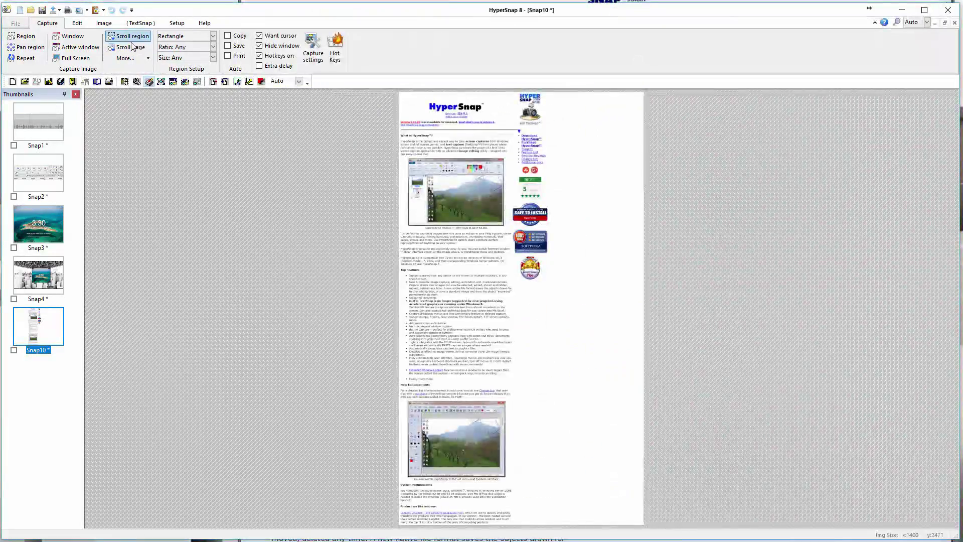
pyautogui.click(124, 58)
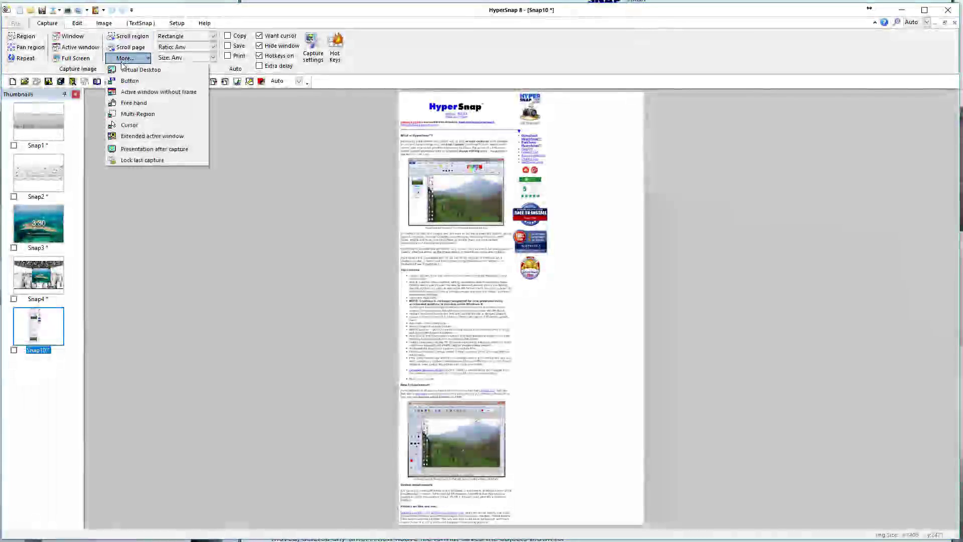
pyautogui.click(159, 105)
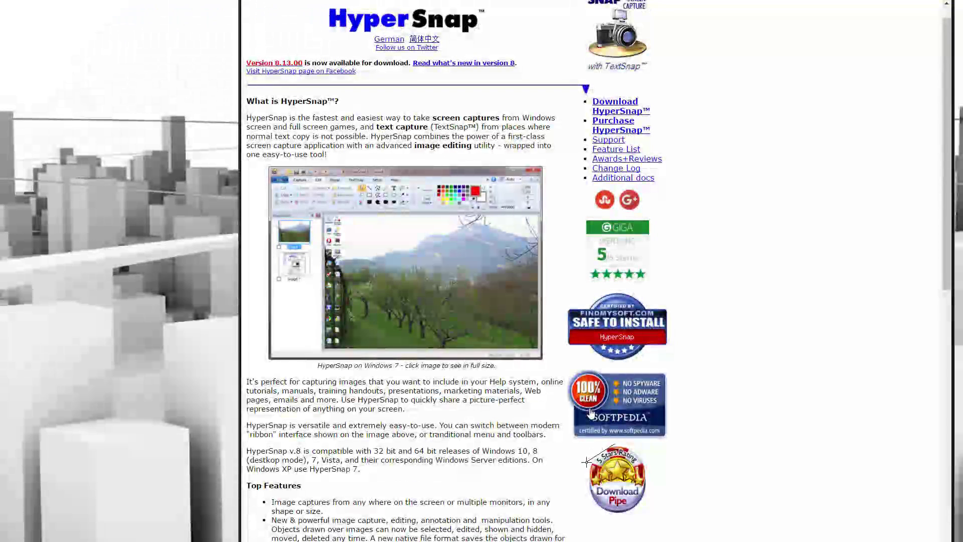
pyautogui.moveTo(614, 445)
pyautogui.mouseDown()
pyautogui.moveTo(585, 458)
pyautogui.moveTo(592, 453)
pyautogui.moveTo(587, 506)
pyautogui.moveTo(592, 498)
pyautogui.moveTo(606, 519)
pyautogui.moveTo(647, 500)
pyautogui.moveTo(645, 459)
pyautogui.moveTo(625, 442)
pyautogui.moveTo(594, 472)
pyautogui.moveTo(644, 494)
pyautogui.mouseUp()
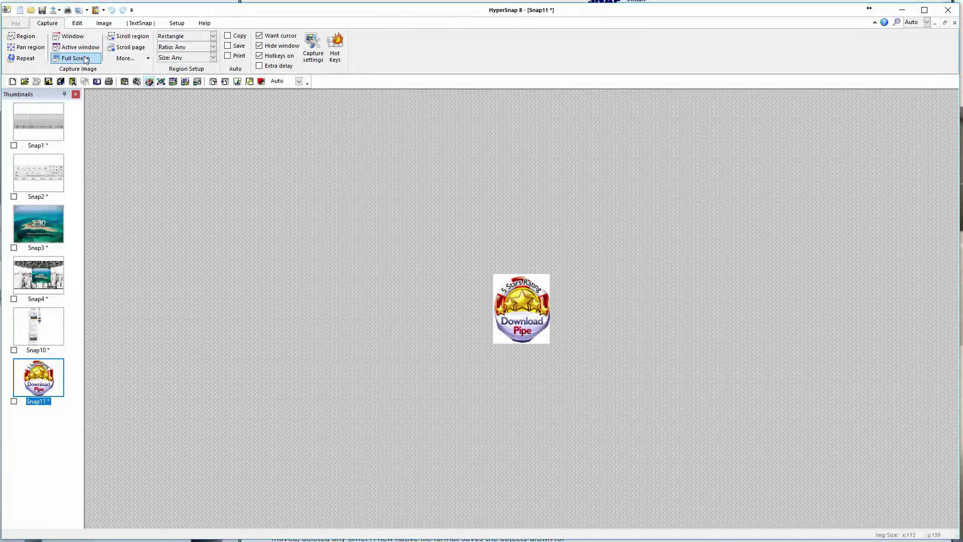
pyautogui.click(121, 59)
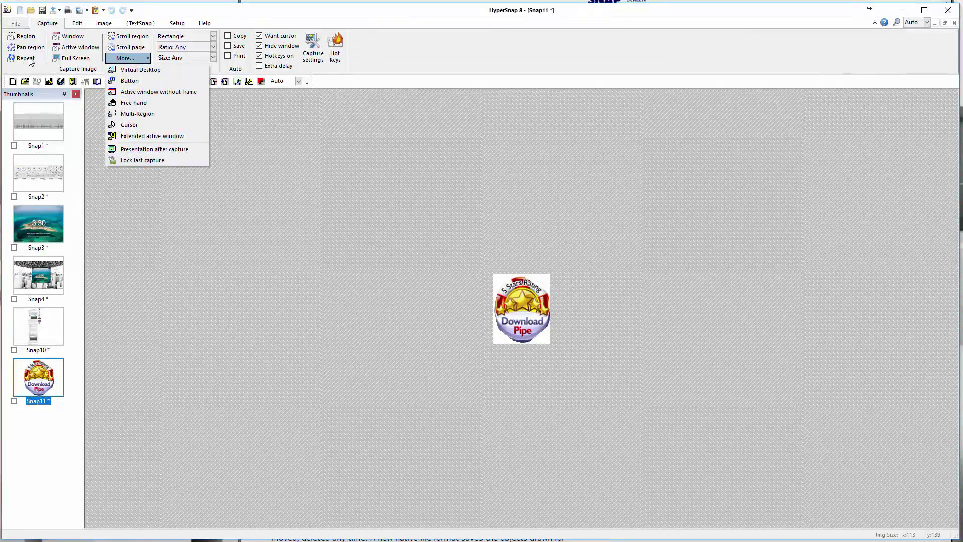
pyautogui.click(362, 60)
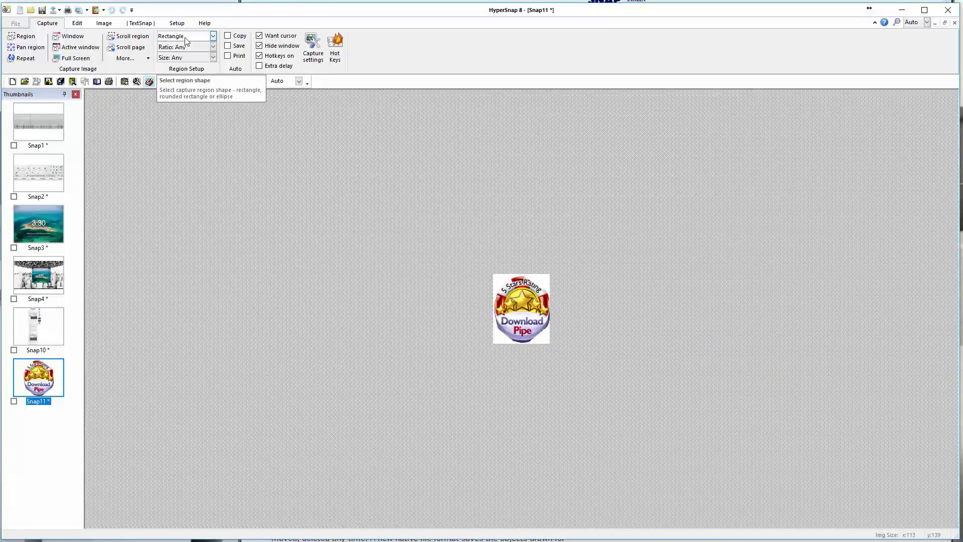
pyautogui.click(186, 39)
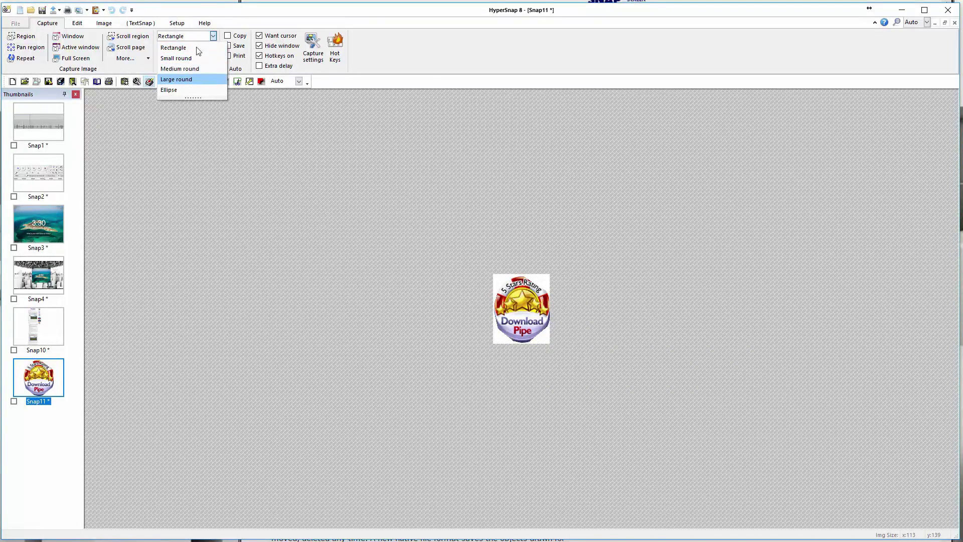
pyautogui.click(195, 40)
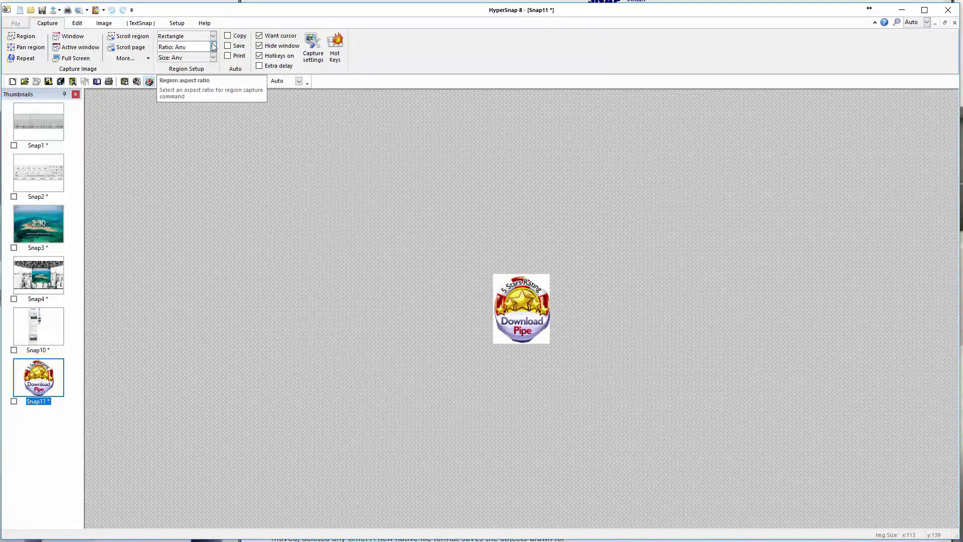
pyautogui.click(213, 46)
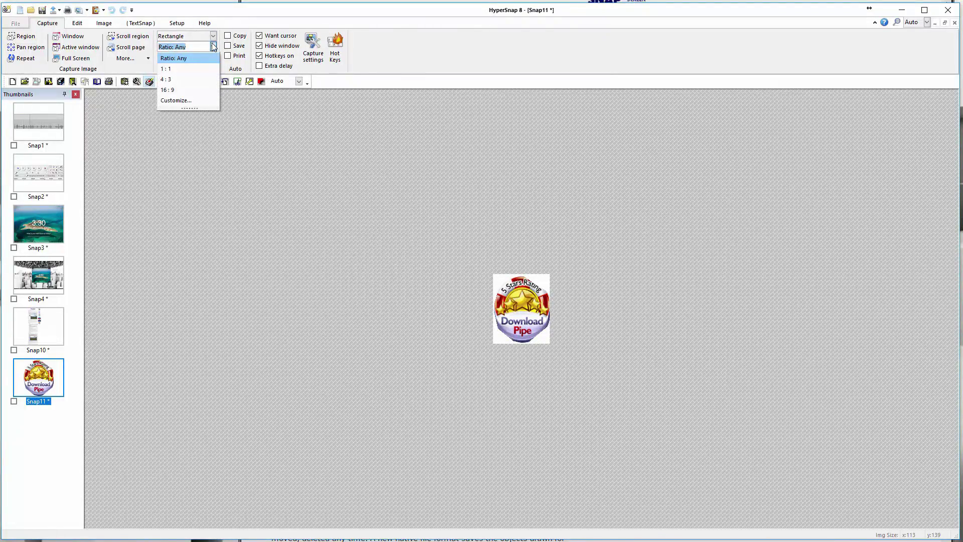
pyautogui.click(213, 47)
pyautogui.click(212, 58)
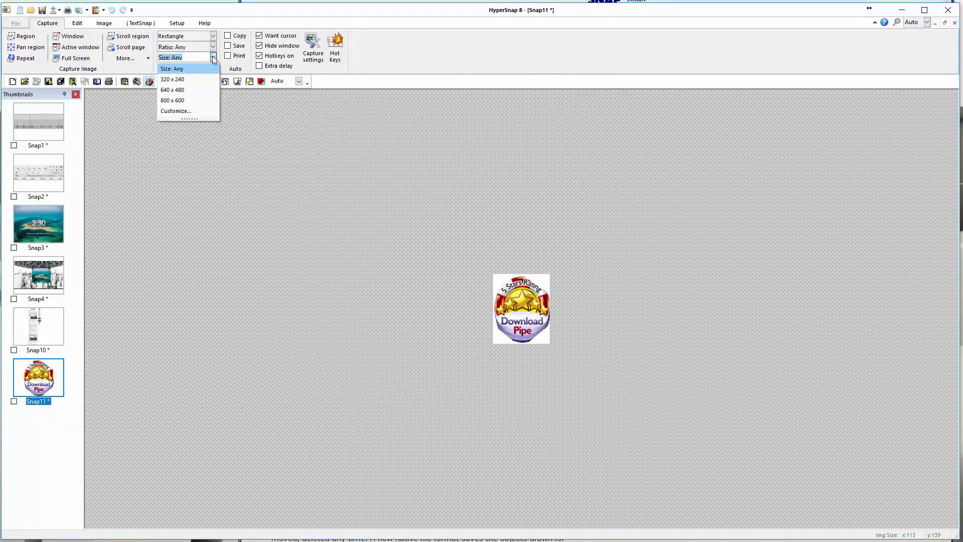
pyautogui.click(213, 56)
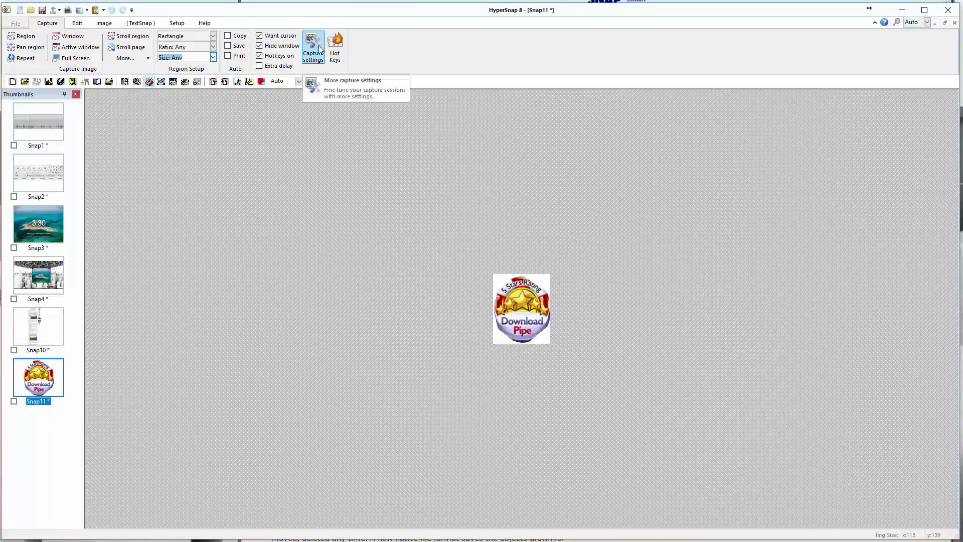
# Confirm the capture settings and select the Snap3 music-player snapshot
pyautogui.click(319, 48)
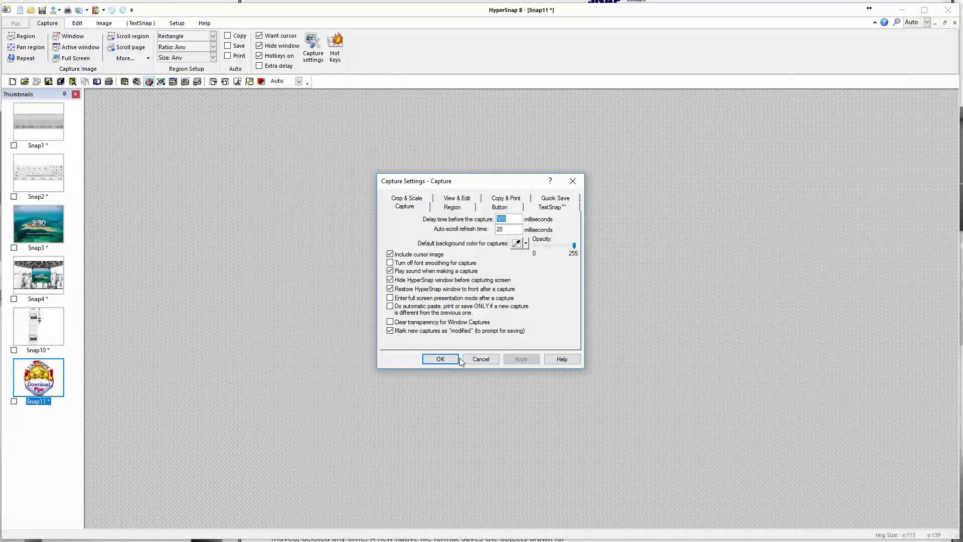
pyautogui.click(438, 360)
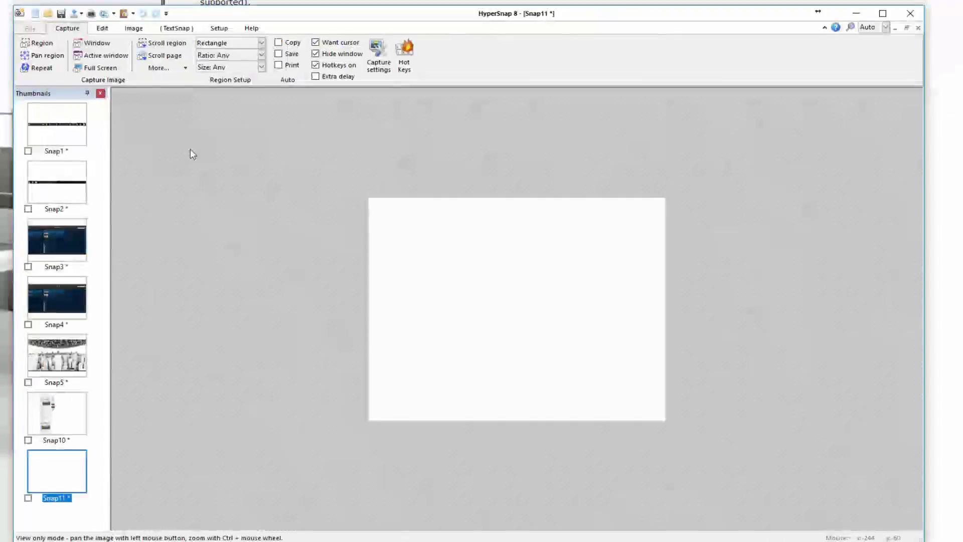
pyautogui.click(57, 239)
# Draw a red line across the album art in Snap3
pyautogui.click(103, 28)
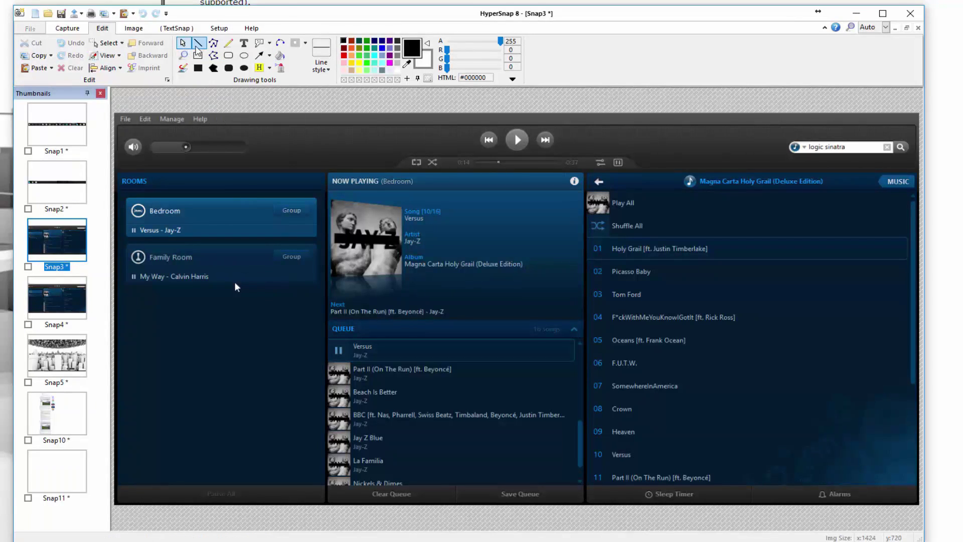
pyautogui.click(199, 43)
pyautogui.moveTo(217, 366); pyautogui.dragTo(396, 258)
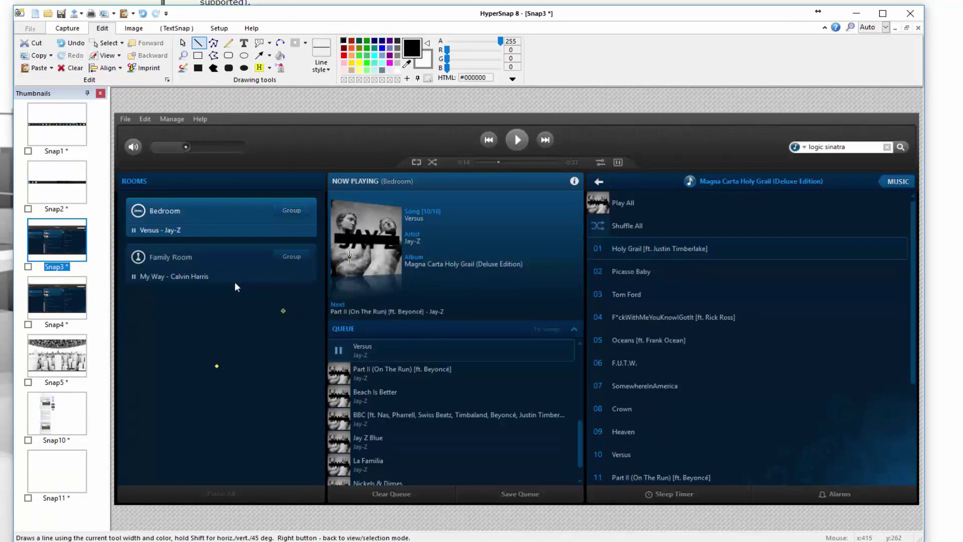
pyautogui.click(344, 56)
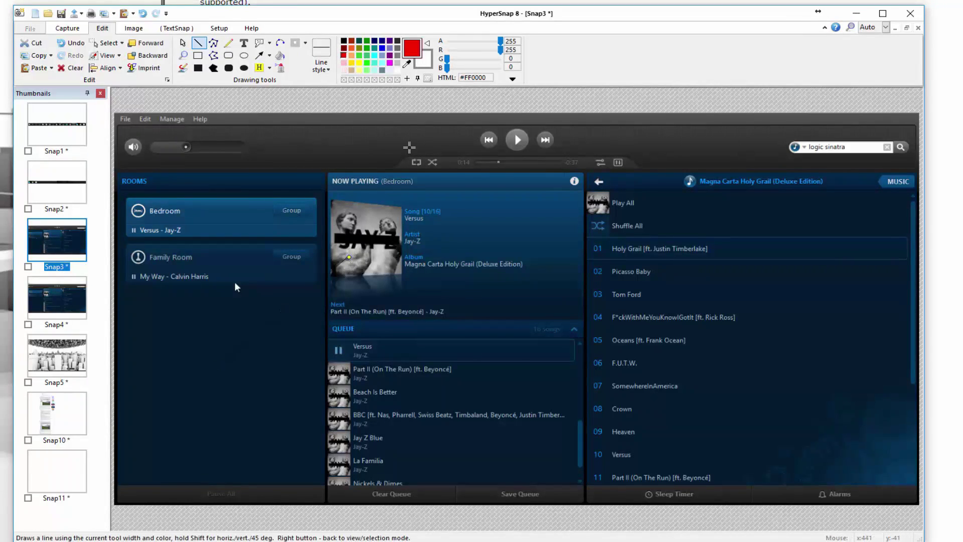
pyautogui.moveTo(523, 296)
pyautogui.mouseDown()
pyautogui.moveTo(373, 260)
pyautogui.moveTo(370, 229)
pyautogui.mouseUp()
# Add a white filled rectangle, rounded rectangle and ellipse over the Queue, track list and Rooms panels
pyautogui.click(198, 67)
pyautogui.moveTo(408, 307); pyautogui.dragTo(597, 424)
pyautogui.click(229, 67)
pyautogui.moveTo(542, 193); pyautogui.dragTo(736, 308)
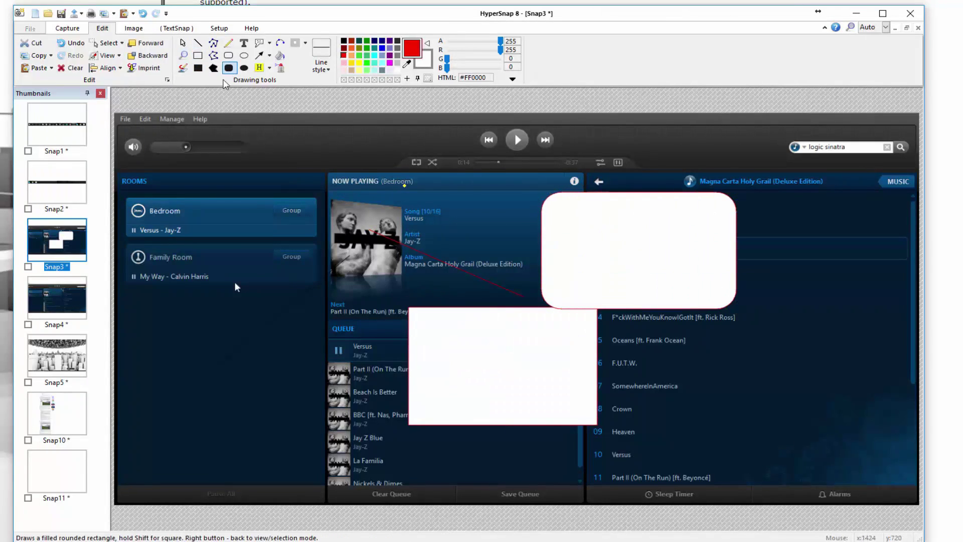
pyautogui.click(243, 68)
pyautogui.moveTo(126, 264); pyautogui.dragTo(261, 334)
# Add a 'test' text label over the album art and a red arrow from Bedroom to the queue
pyautogui.click(243, 43)
pyautogui.moveTo(272, 164); pyautogui.dragTo(365, 243)
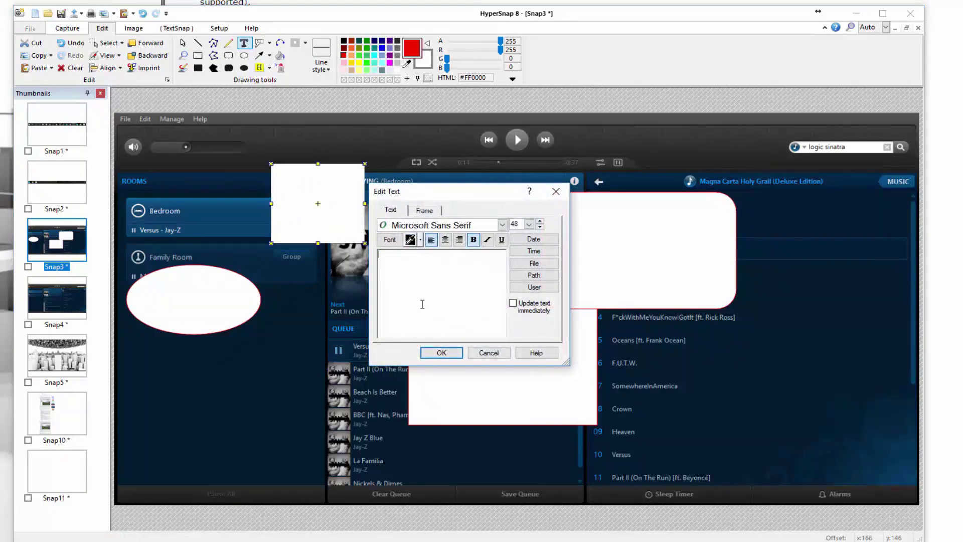
pyautogui.write('test')
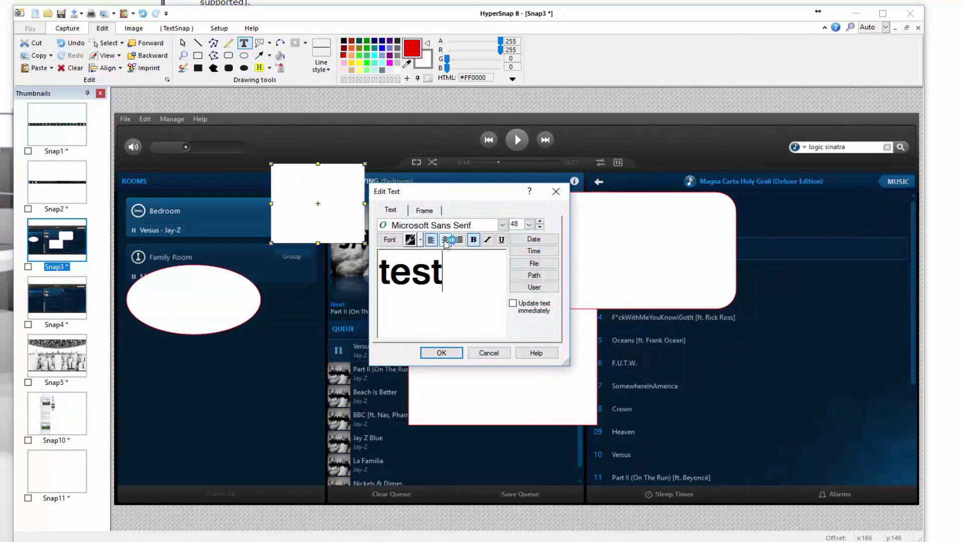
pyautogui.click(442, 352)
pyautogui.moveTo(339, 224); pyautogui.dragTo(430, 316)
pyautogui.click(259, 55)
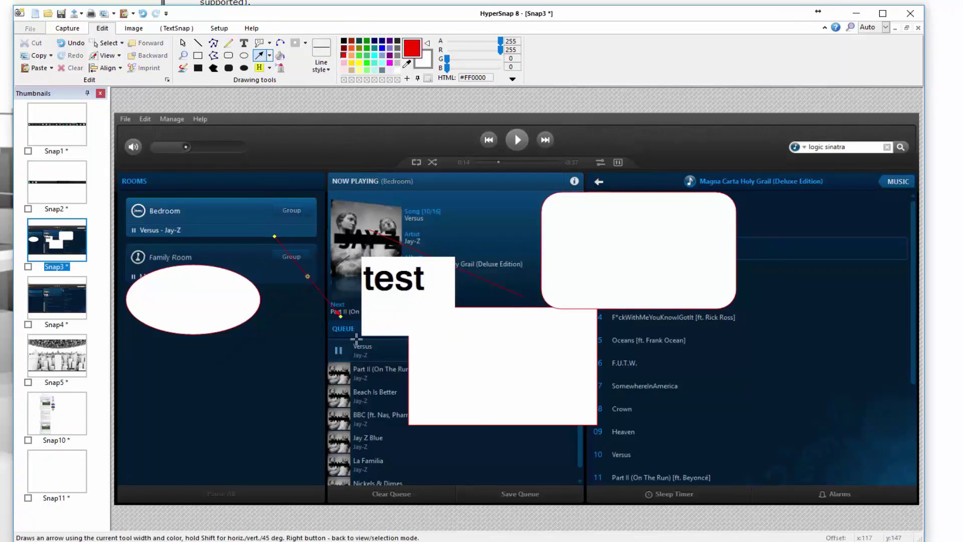
pyautogui.moveTo(275, 236); pyautogui.dragTo(394, 397)
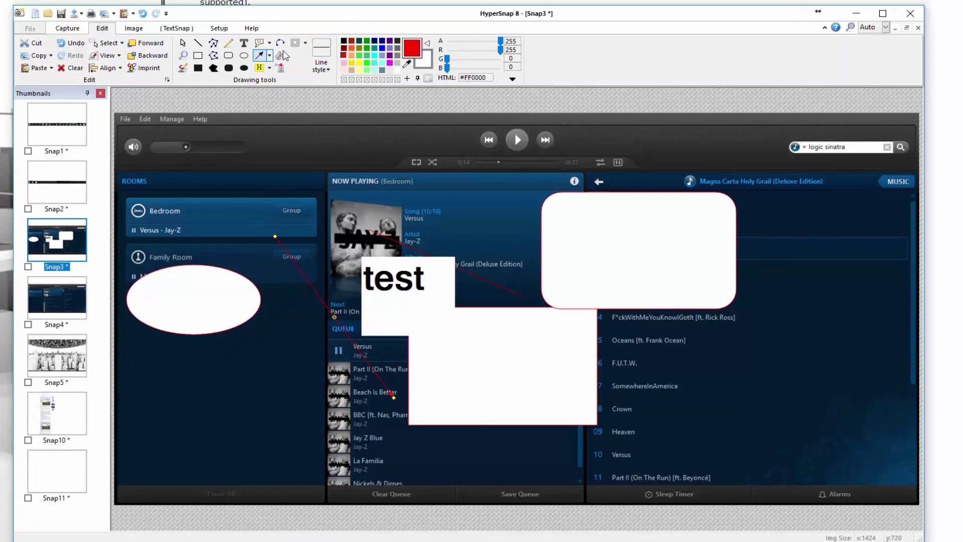
# Spray red and green airbrush trails over the player and queue, then add a white callout above Bedroom
pyautogui.click(281, 68)
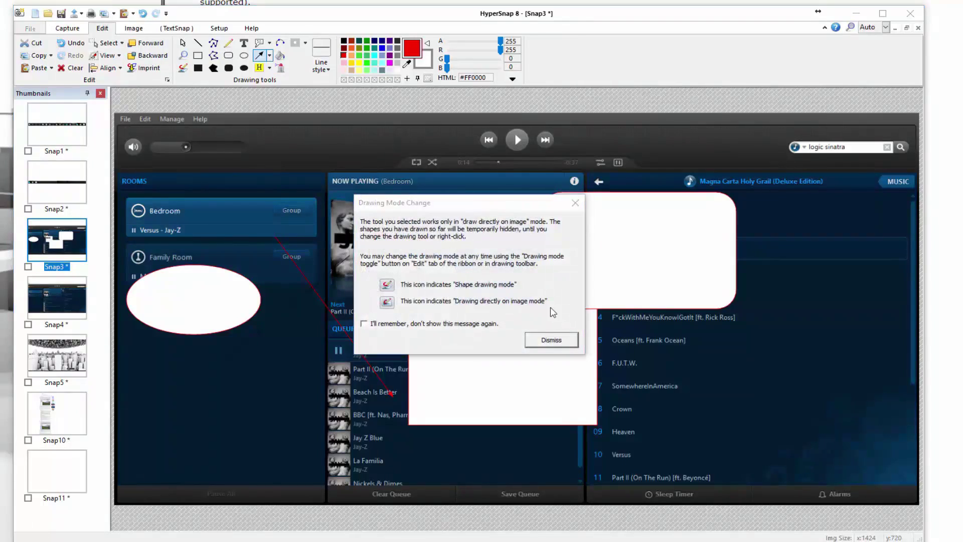
pyautogui.click(551, 341)
pyautogui.moveTo(468, 308)
pyautogui.mouseDown()
pyautogui.moveTo(536, 292)
pyautogui.moveTo(585, 243)
pyautogui.moveTo(597, 287)
pyautogui.moveTo(643, 279)
pyautogui.moveTo(612, 301)
pyautogui.moveTo(617, 252)
pyautogui.moveTo(618, 385)
pyautogui.moveTo(656, 357)
pyautogui.mouseUp()
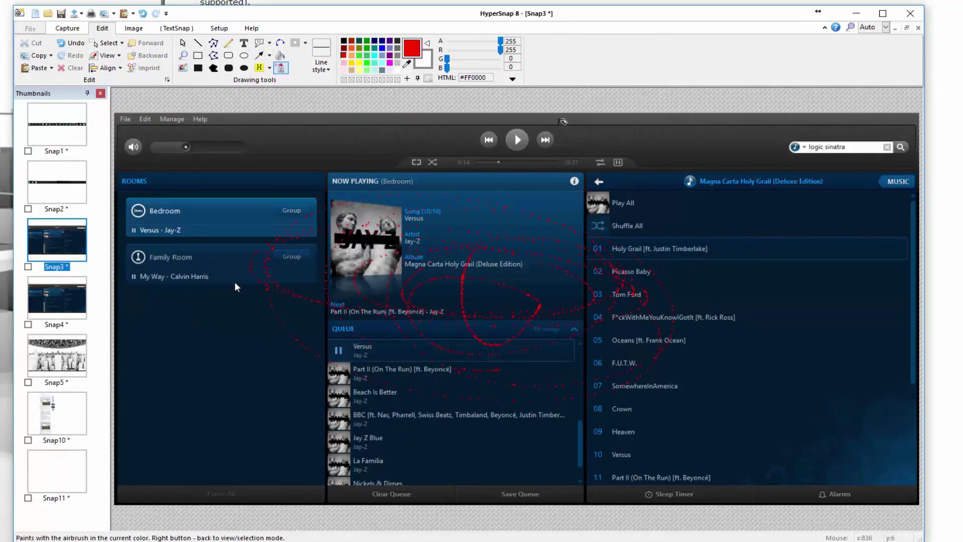
pyautogui.click(366, 48)
pyautogui.moveTo(451, 213)
pyautogui.mouseDown()
pyautogui.moveTo(473, 207)
pyautogui.moveTo(596, 357)
pyautogui.moveTo(465, 312)
pyautogui.moveTo(503, 301)
pyautogui.mouseUp()
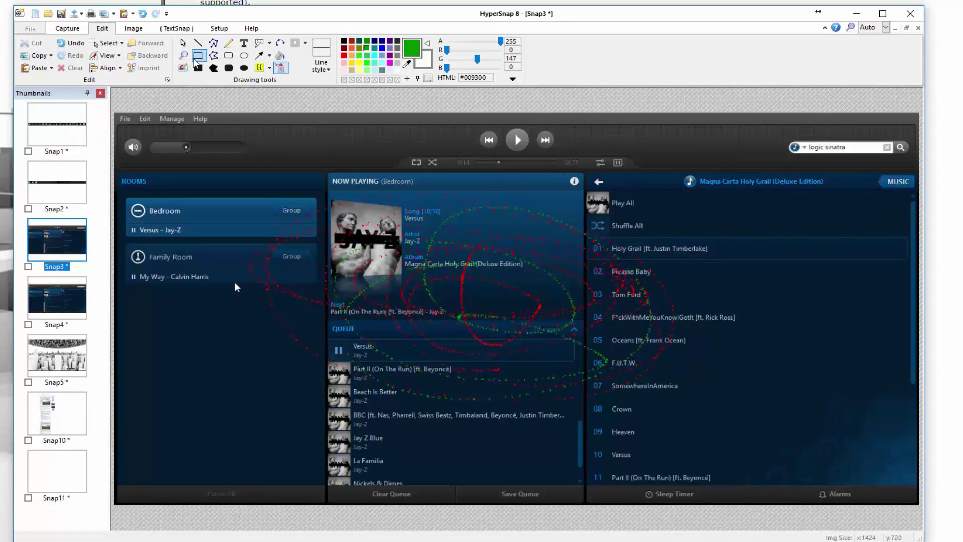
pyautogui.click(259, 44)
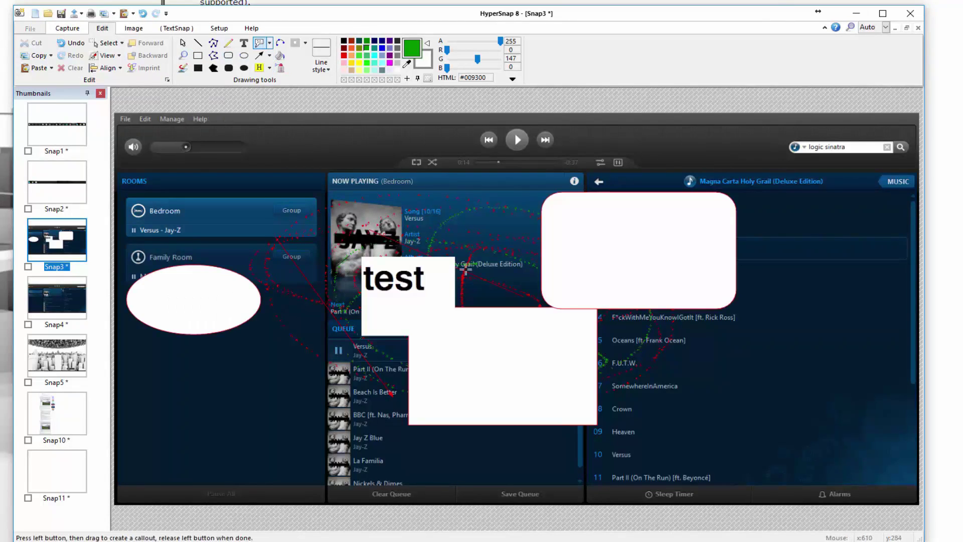
pyautogui.moveTo(270, 170); pyautogui.dragTo(400, 239)
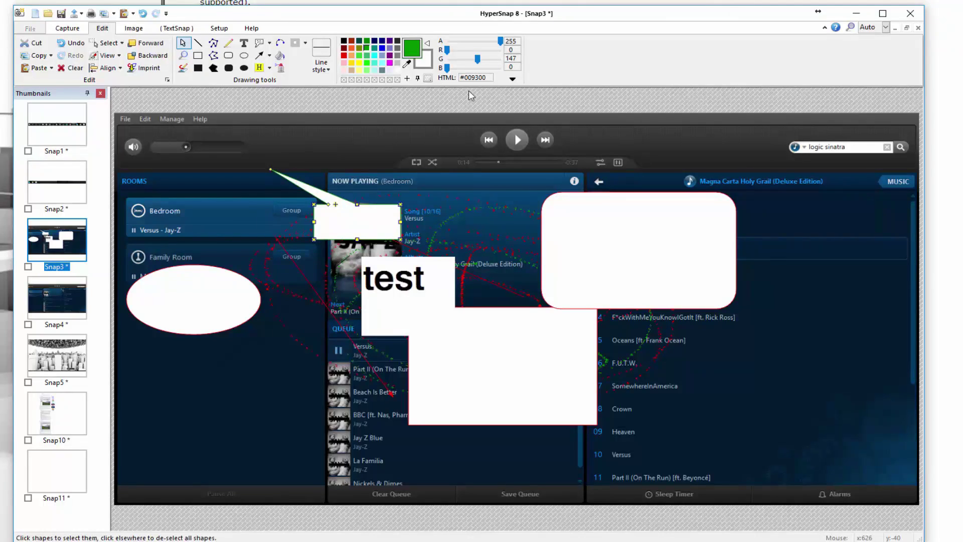
# Crop Snap5 from 3840×2160 to a 1088 × 1161 section of white buildings above the taskbar
pyautogui.click(134, 30)
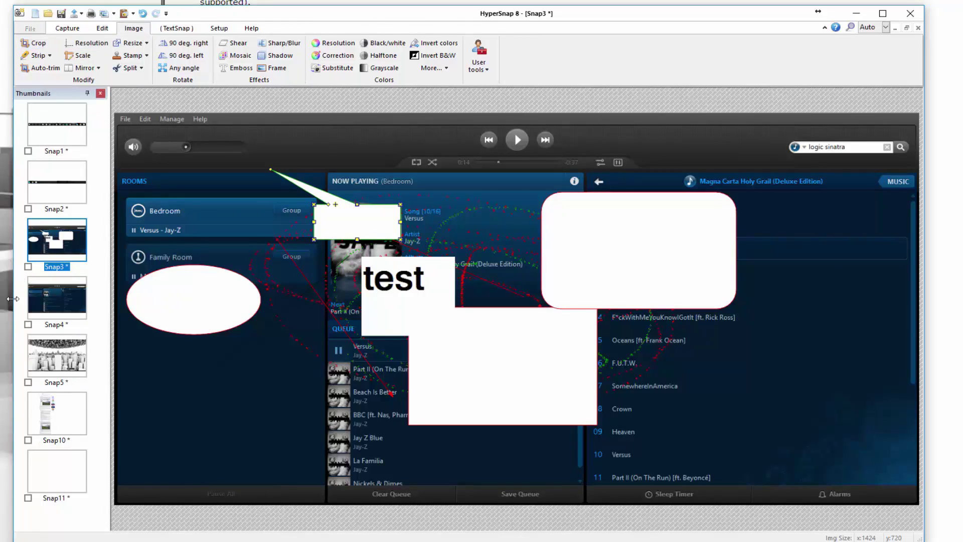
pyautogui.click(45, 353)
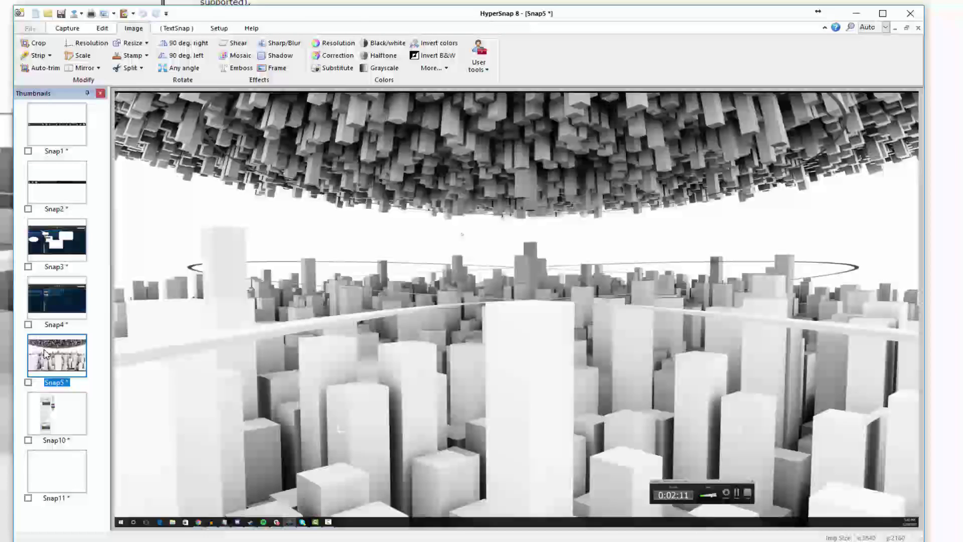
pyautogui.click(35, 43)
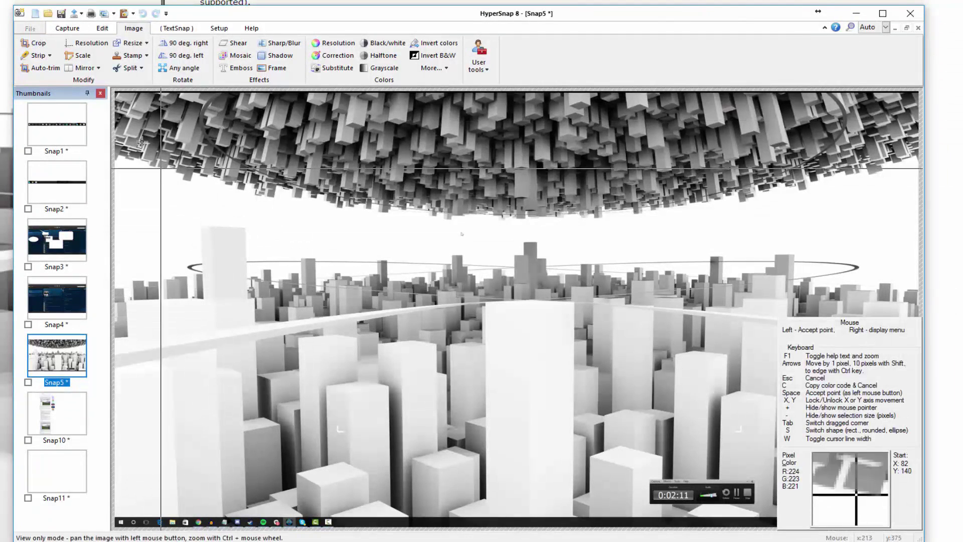
pyautogui.moveTo(113, 292); pyautogui.dragTo(342, 525)
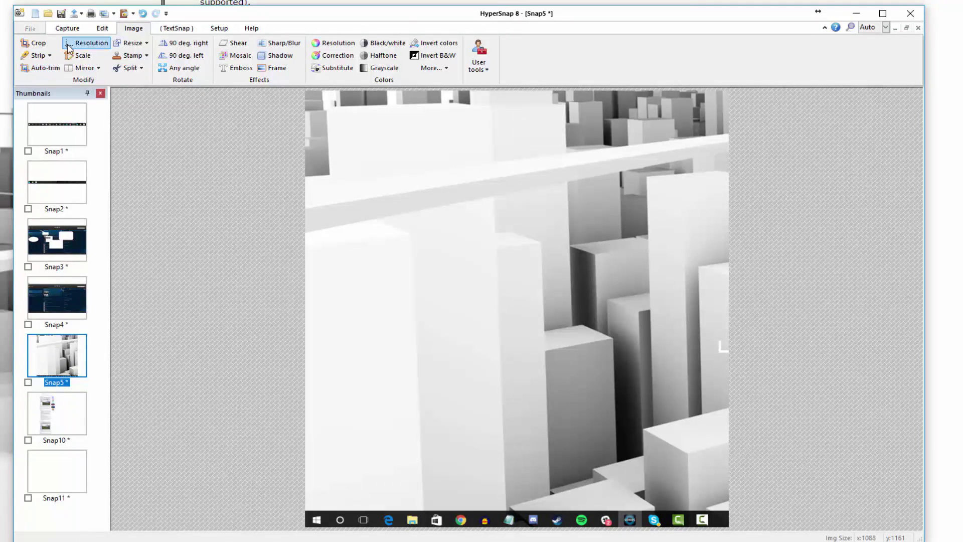
# Check the Resolution and Scale dialogs, closing both without changing the city image
pyautogui.click(88, 43)
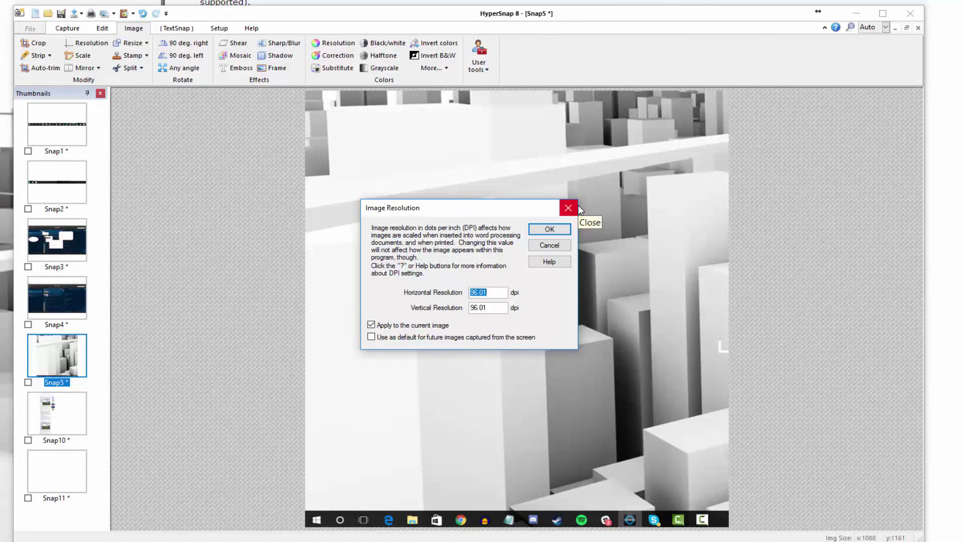
pyautogui.click(568, 208)
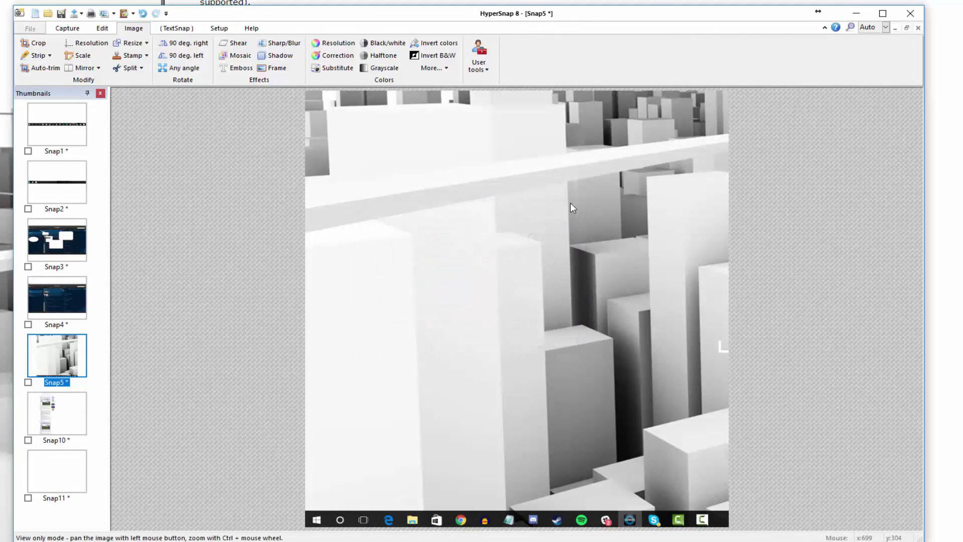
pyautogui.click(80, 56)
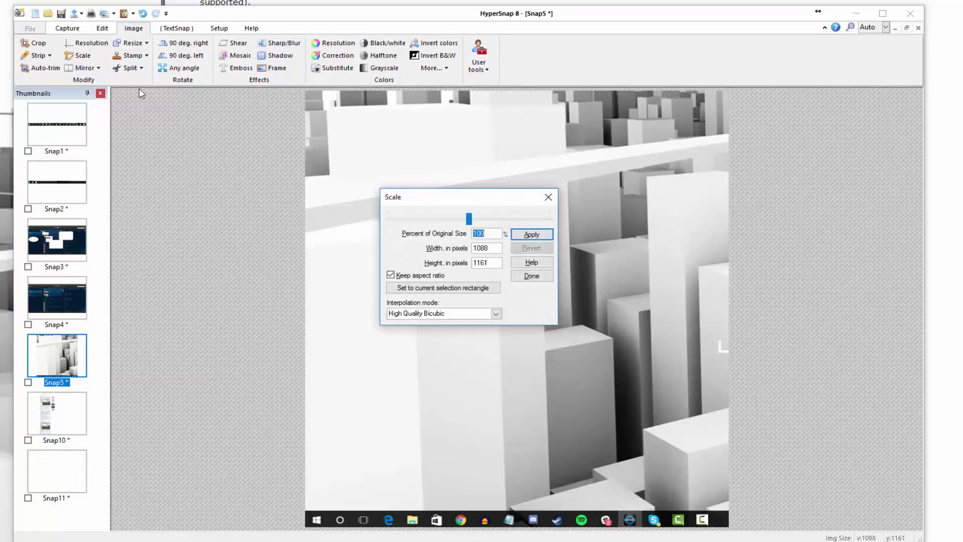
pyautogui.click(548, 198)
# Mirror the cropped city image vertically, then horizontally
pyautogui.click(90, 68)
pyautogui.click(97, 91)
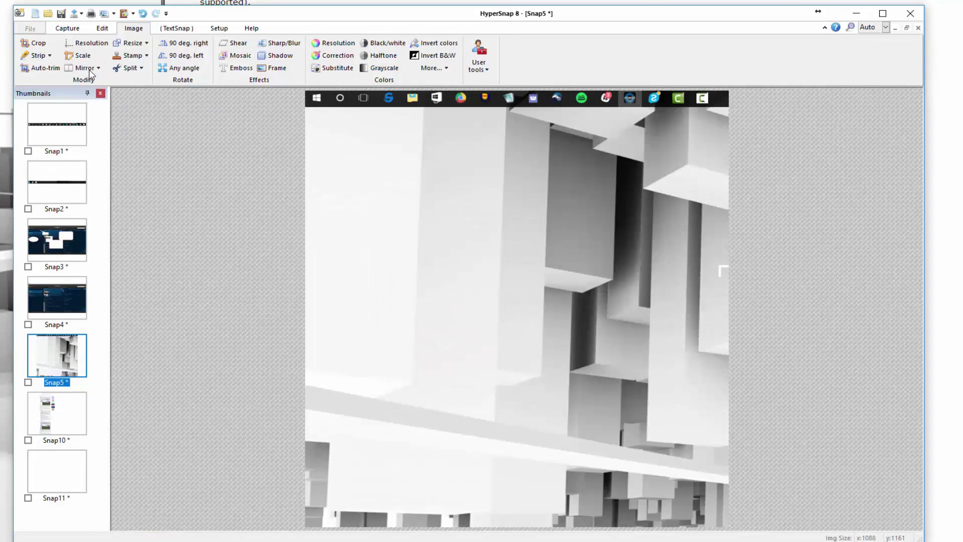
pyautogui.click(89, 71)
pyautogui.click(92, 80)
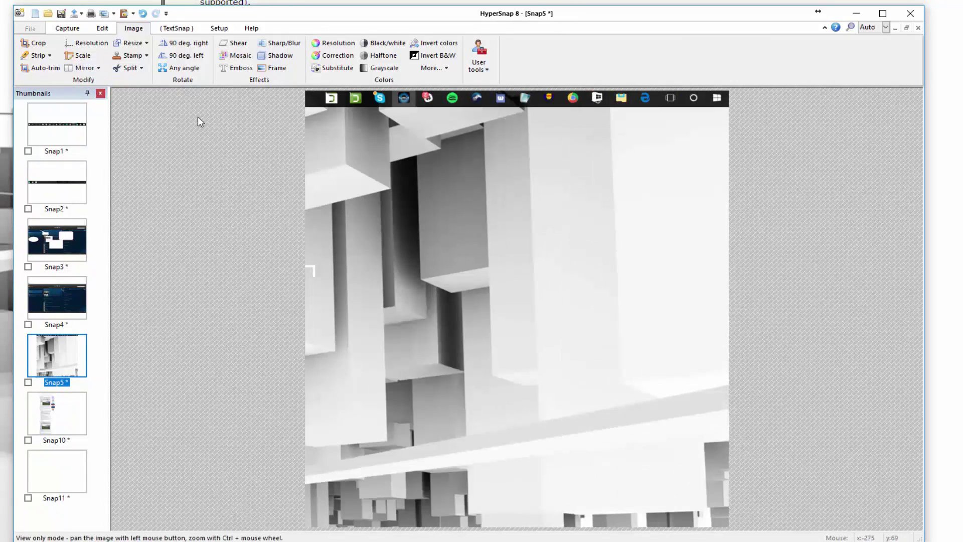
# Leave the bitmap size unchanged and split the flipped city image vertically into two pieces
pyautogui.click(130, 43)
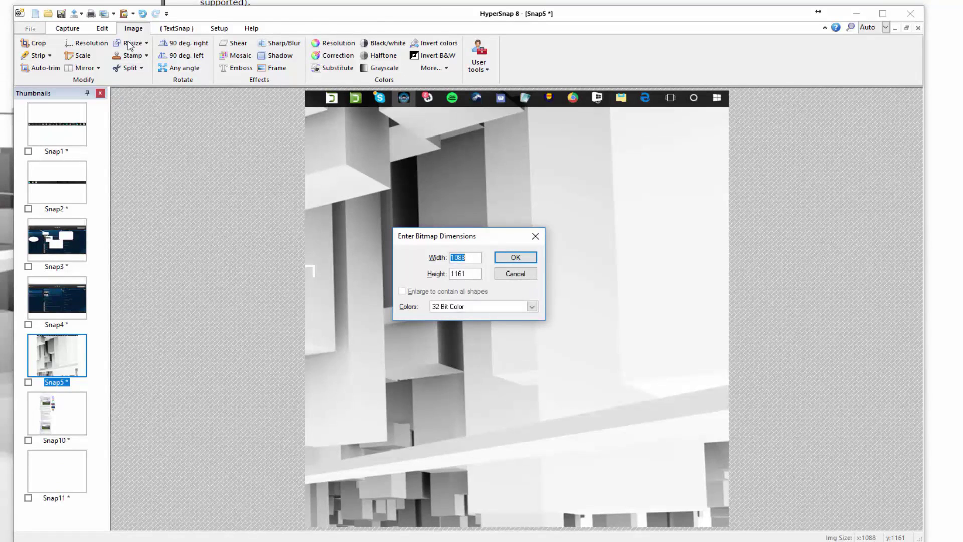
pyautogui.click(539, 241)
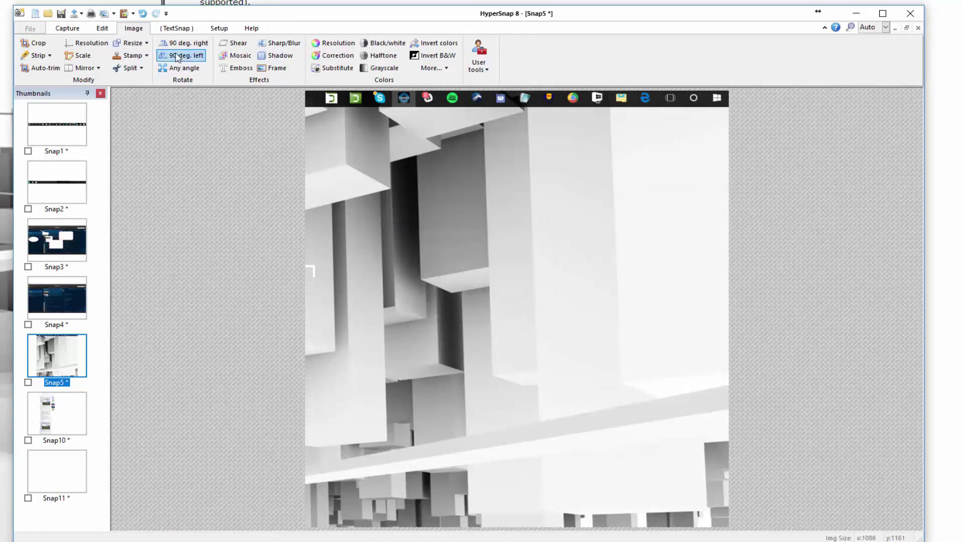
pyautogui.click(134, 73)
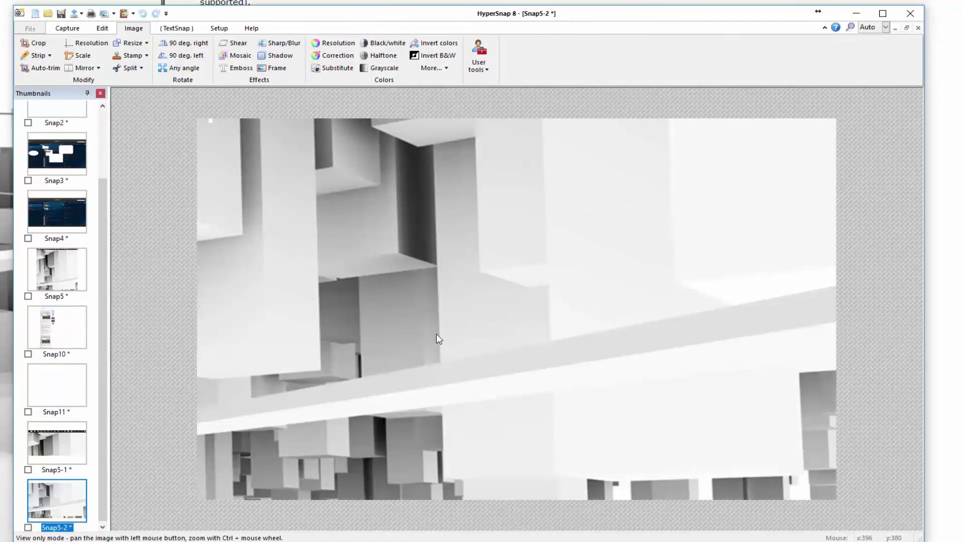
# Review the Snap5-1 and Snap5-2 pieces, ending on Snap5-1 with the taskbar
pyautogui.click(60, 448)
pyautogui.click(75, 504)
pyautogui.click(65, 456)
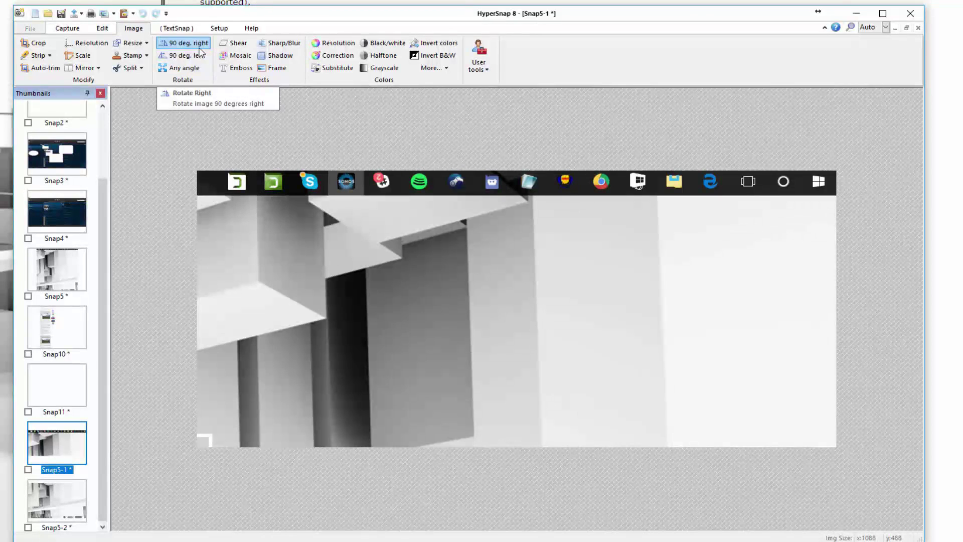
# Preview mosaic tile sizes on Snap5-1, then cancel the mosaic effect
pyautogui.click(236, 56)
pyautogui.click(423, 262)
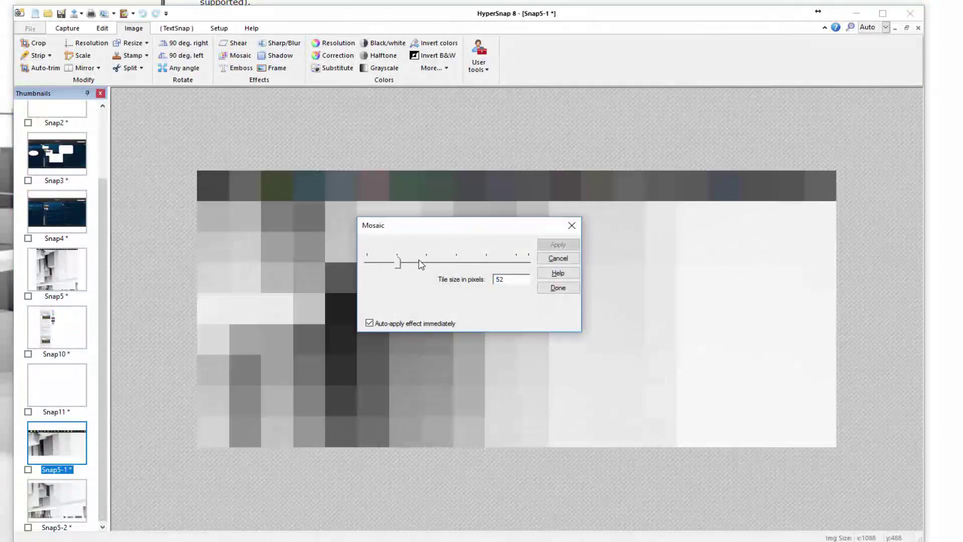
pyautogui.moveTo(423, 266); pyautogui.dragTo(399, 269)
pyautogui.click(571, 225)
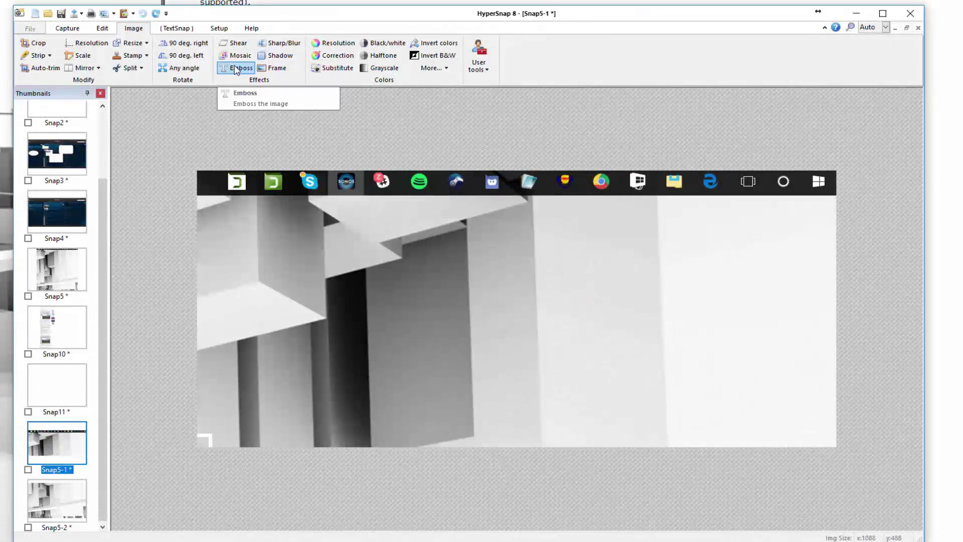
# Apply a −246% Sharpen/Blur effect to Snap5-1
pyautogui.click(279, 43)
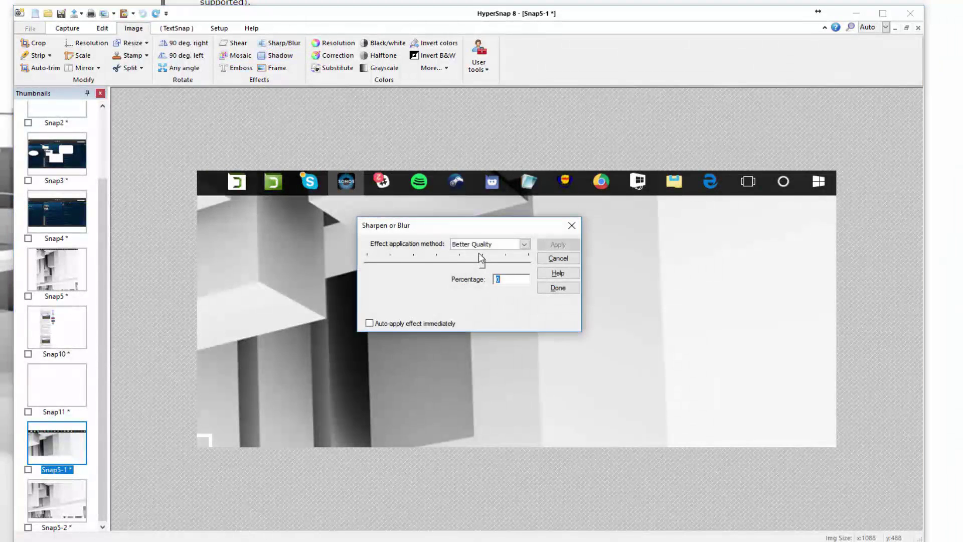
pyautogui.moveTo(482, 261); pyautogui.dragTo(369, 262)
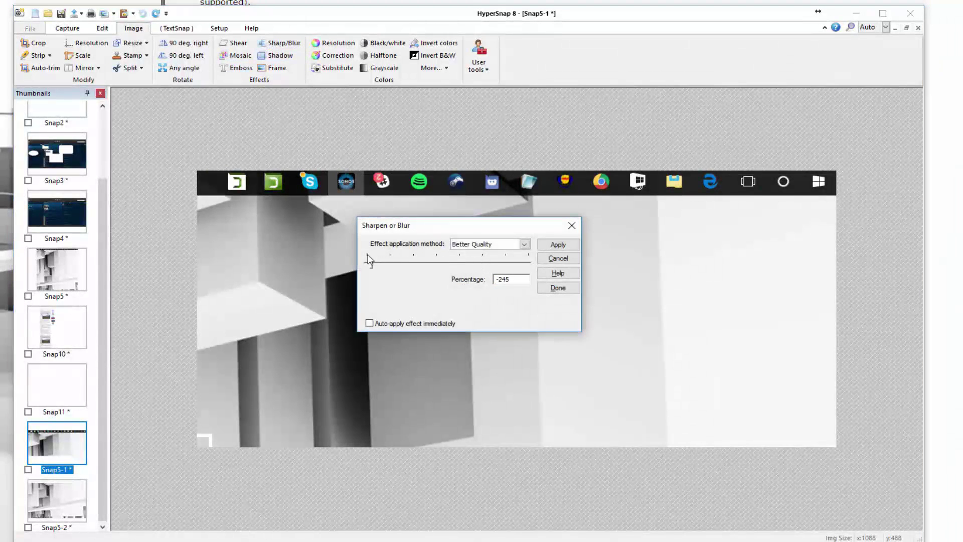
pyautogui.click(557, 245)
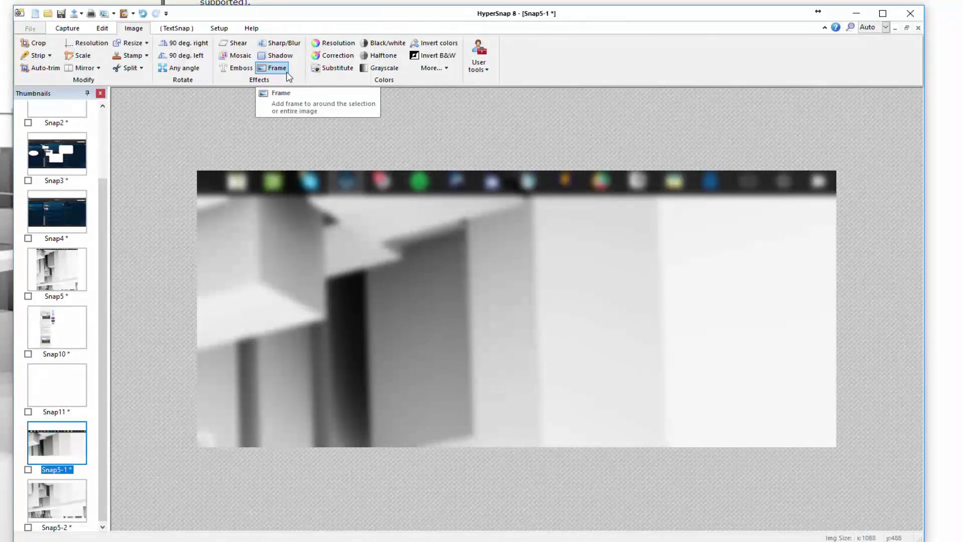
# Add a 2-pixel frame around Snap5-1, making it 1092 × 492
pyautogui.click(276, 69)
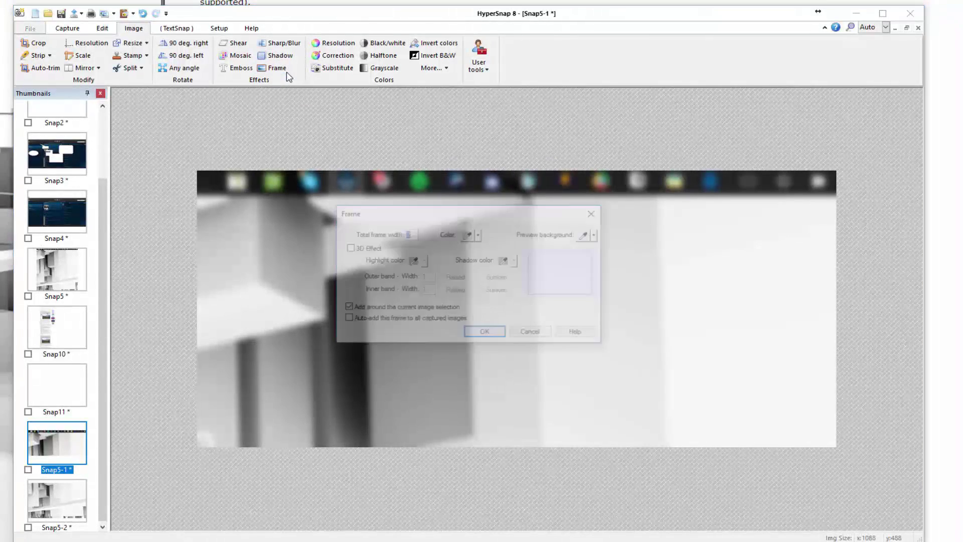
pyautogui.click(486, 334)
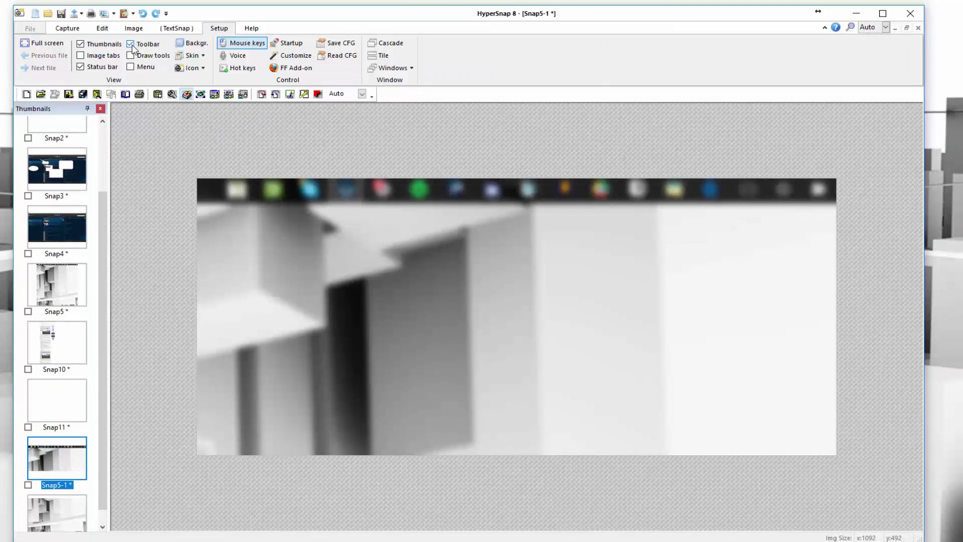
# Turn on the Draw tools panel, toggling Image tabs on and back off
pyautogui.click(131, 57)
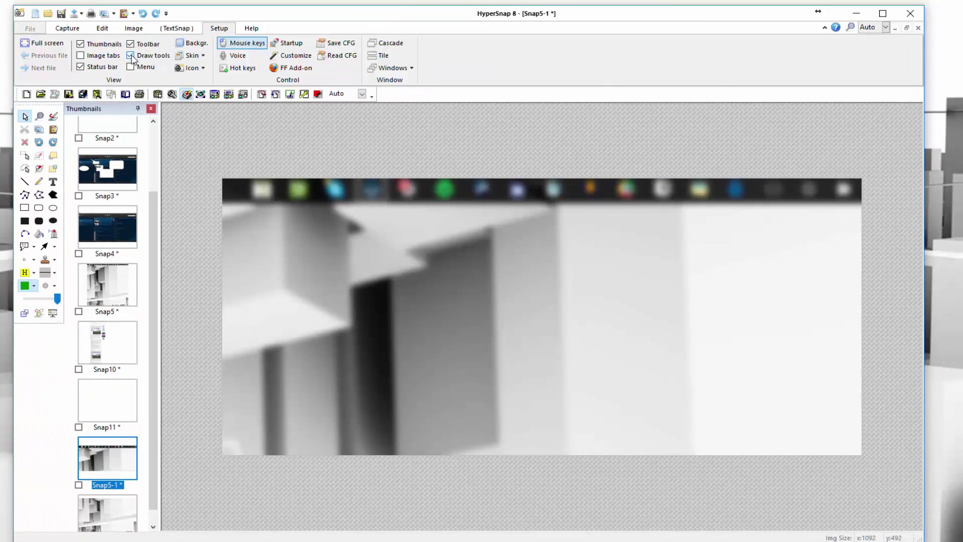
pyautogui.click(113, 56)
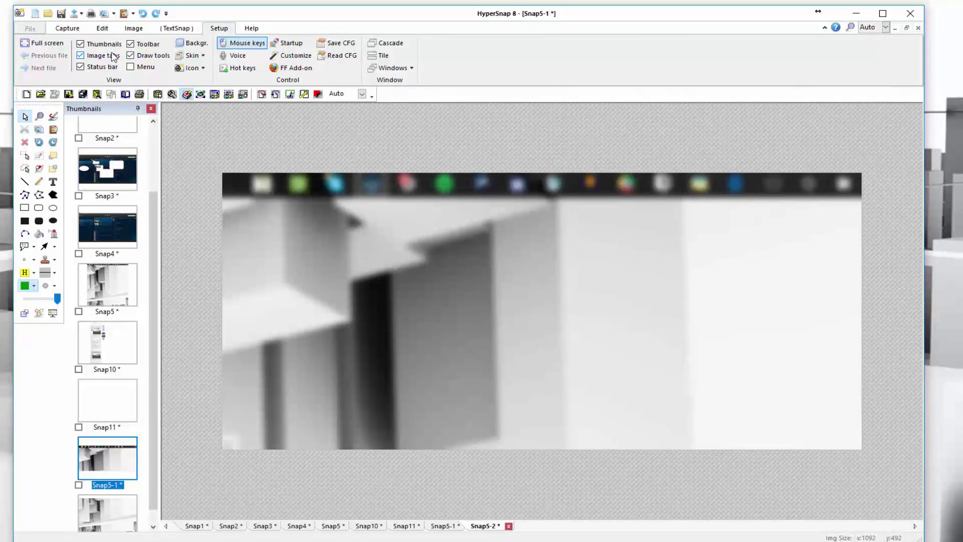
pyautogui.click(113, 57)
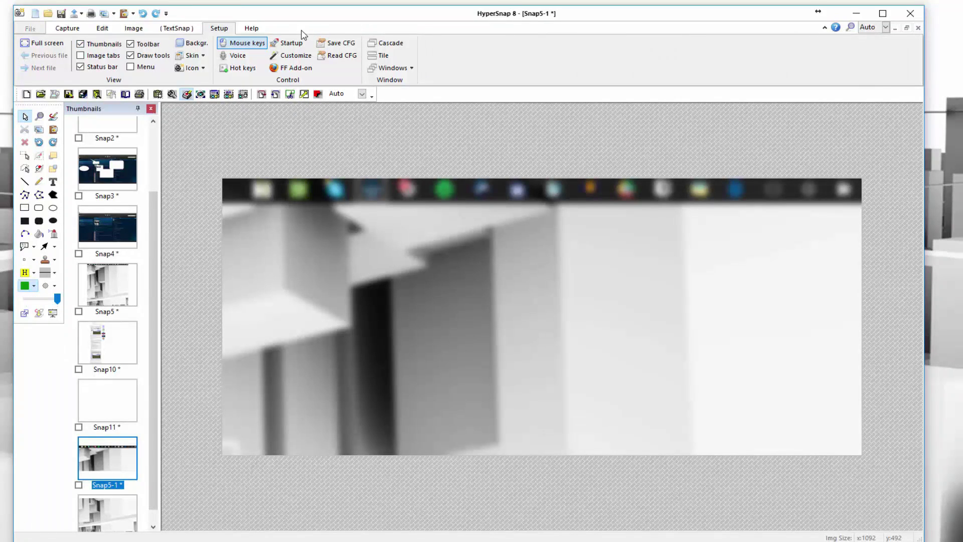
# Switch to the Help commands to reach the licence and purchase options
pyautogui.click(251, 28)
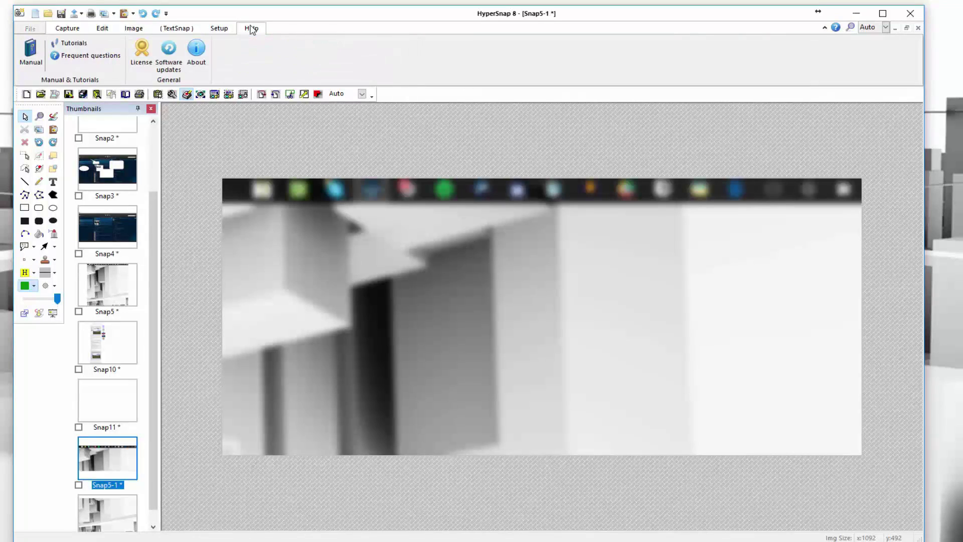